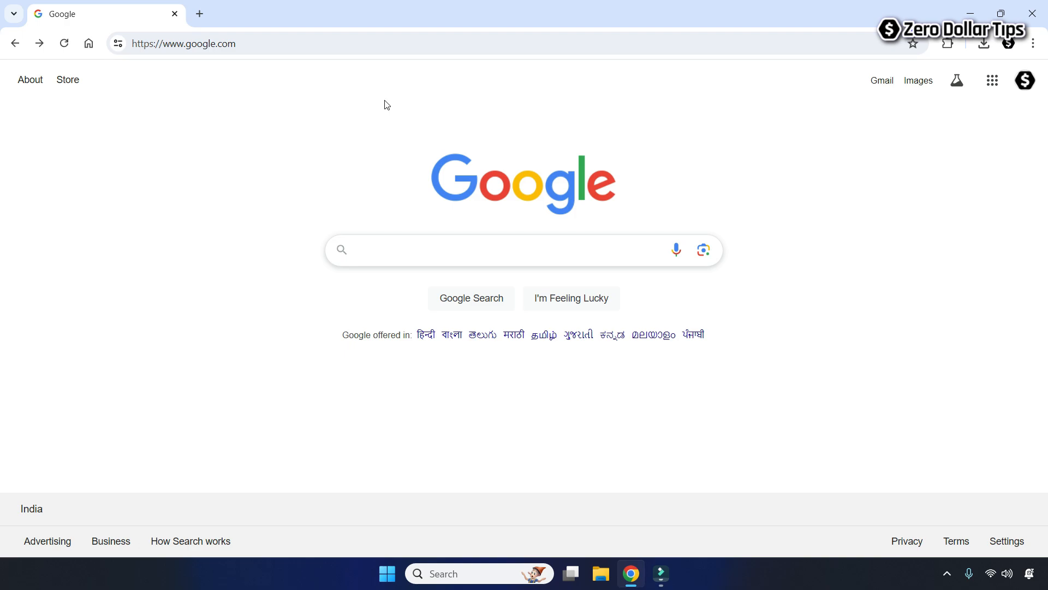
# Open the Google apps grid from the top right of the Google home page.
pyautogui.click(987, 89)
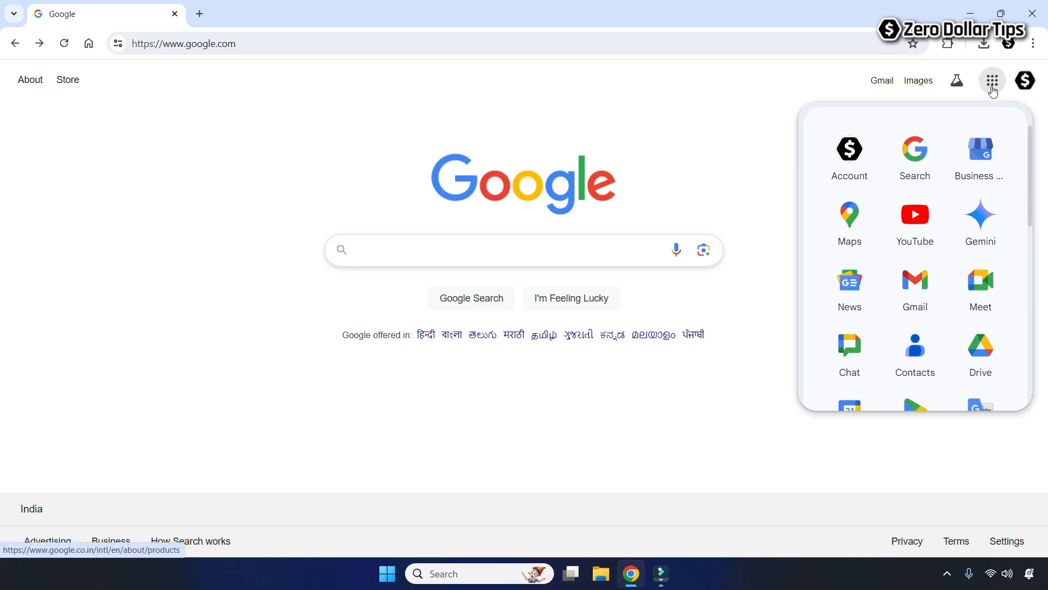
# Go to Google Drive and create a blank Google Sheets spreadsheet from the New menu.
pyautogui.click(981, 370)
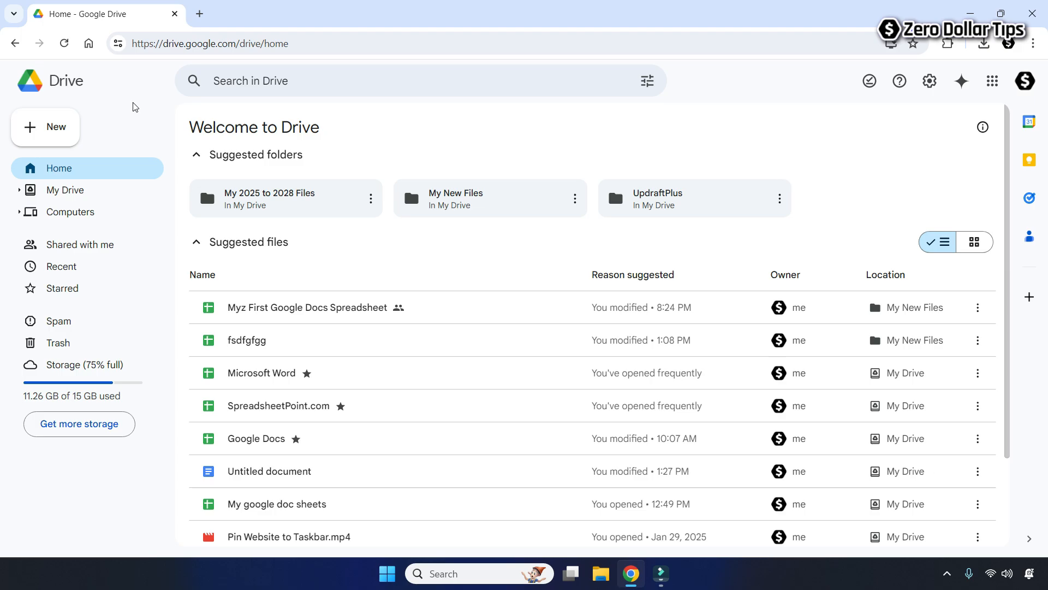
pyautogui.click(41, 132)
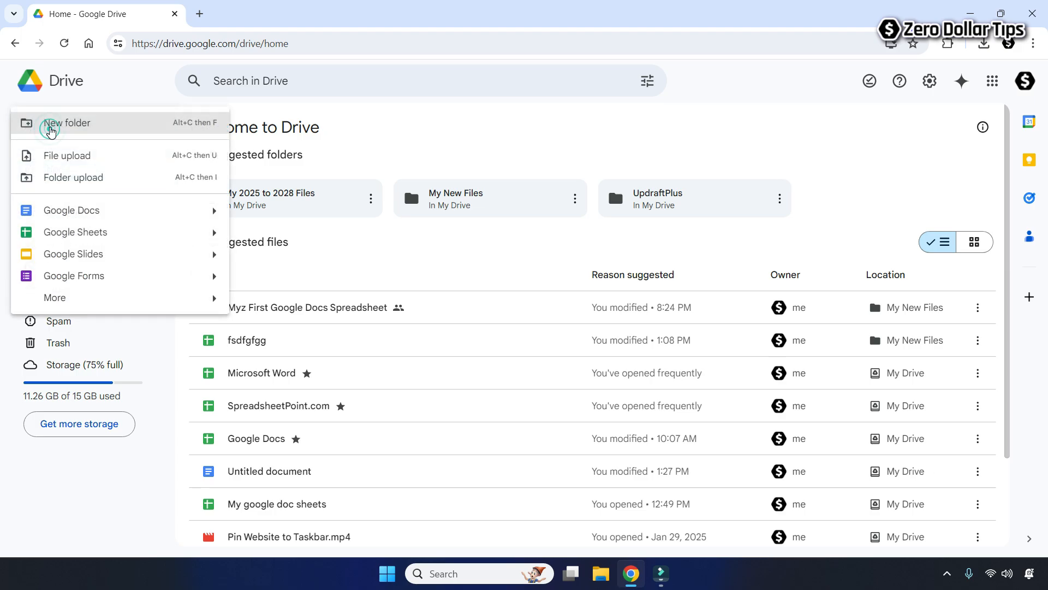
pyautogui.moveTo(214, 233)
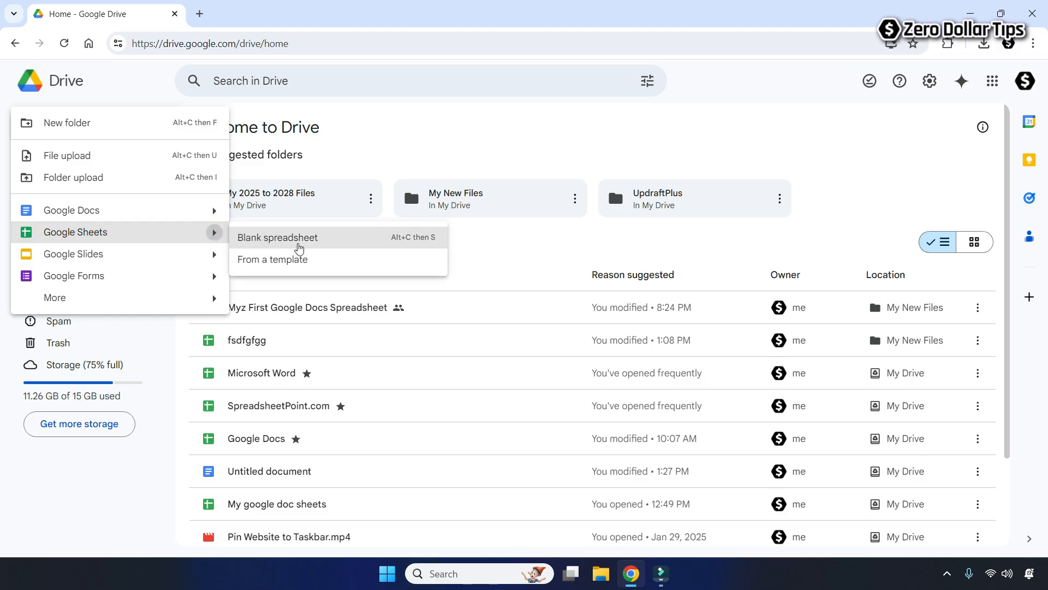
pyautogui.click(324, 250)
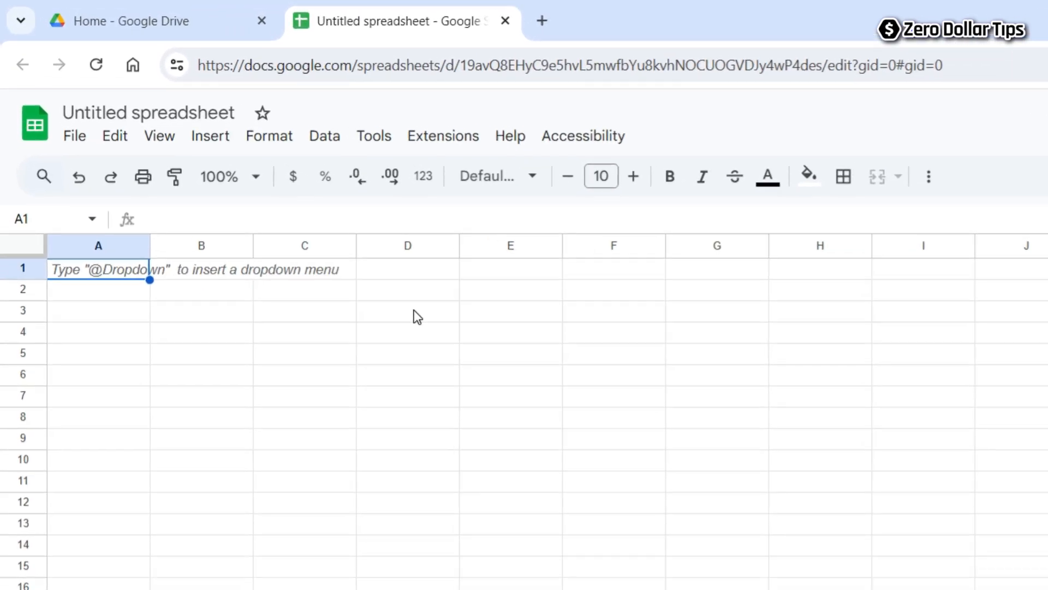
# Replace the 'Untitled spreadsheet' title with 'My First Google Doc Spreadsheet'.
pyautogui.click(141, 112)
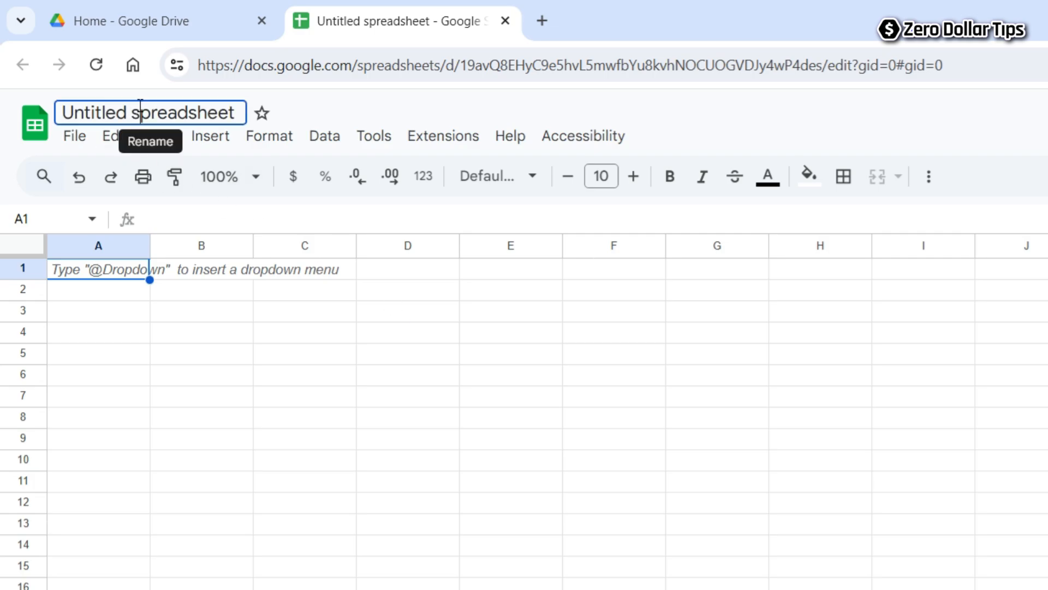
pyautogui.click(135, 109)
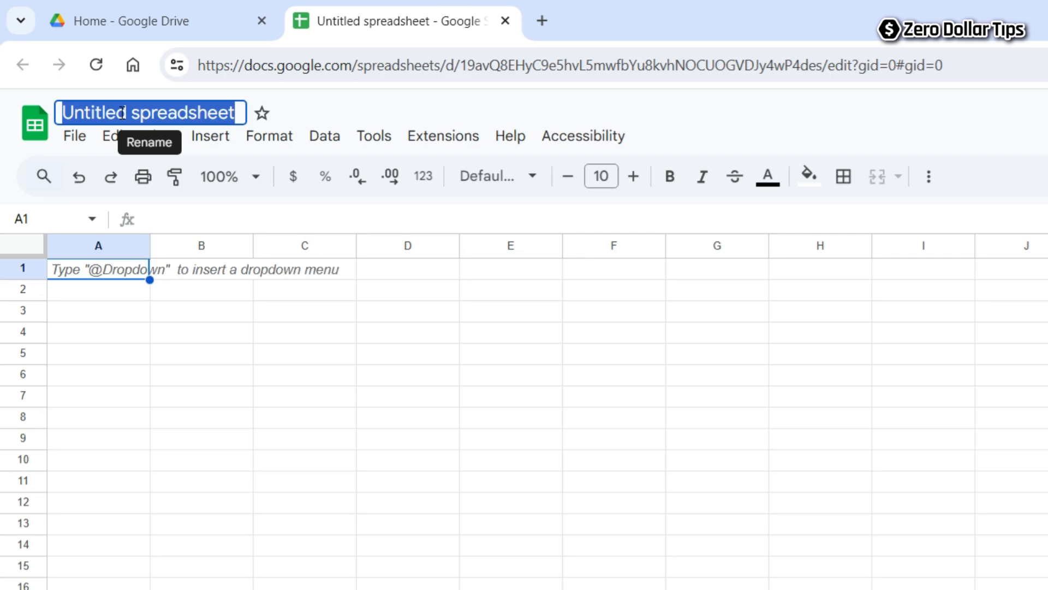
pyautogui.write('My Fi')
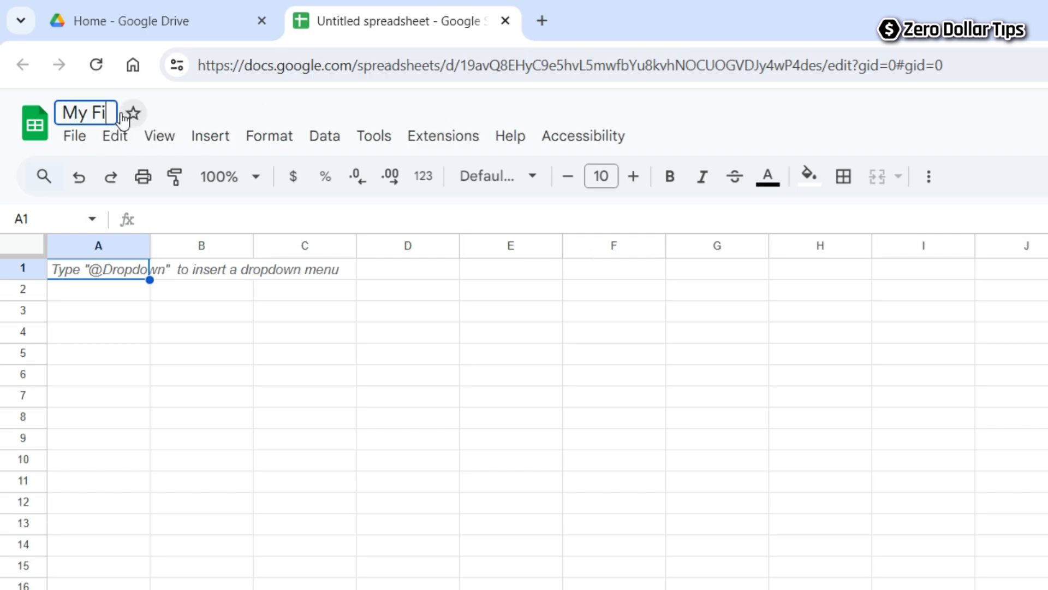
pyautogui.write('rst Google Doc Spreadsheet')
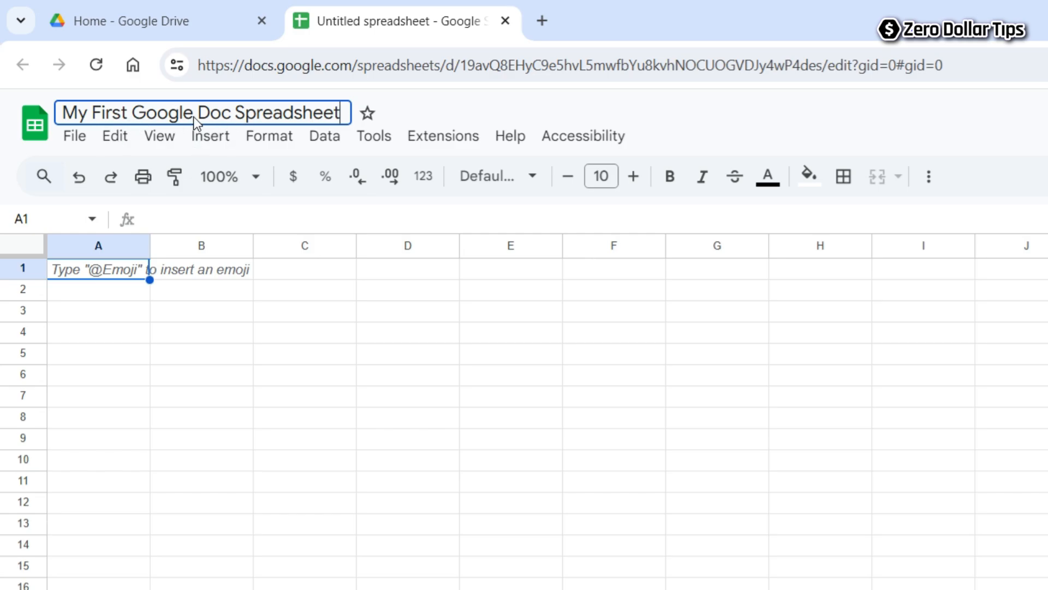
pyautogui.click(419, 112)
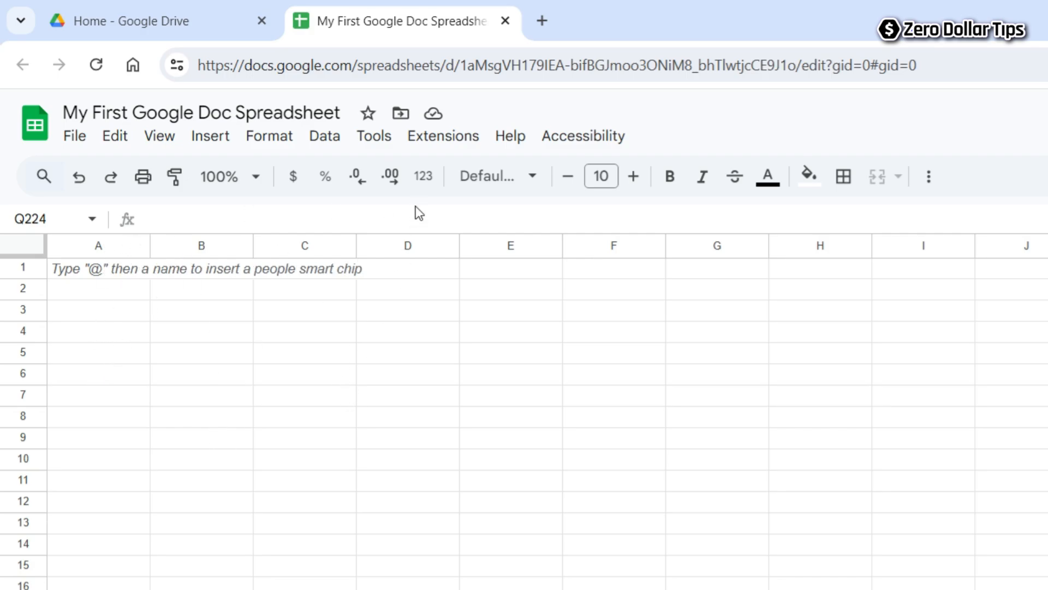
# Paste the Name, Employee ID, Month and Revenue lists into columns A–D starting at row 1.
pyautogui.click(105, 270)
pyautogui.write('Name Quiara C. David M. Andy Jordan Alex D. Daniel H. Chrish Willy Danish Nathan M.')
pyautogui.click(183, 267)
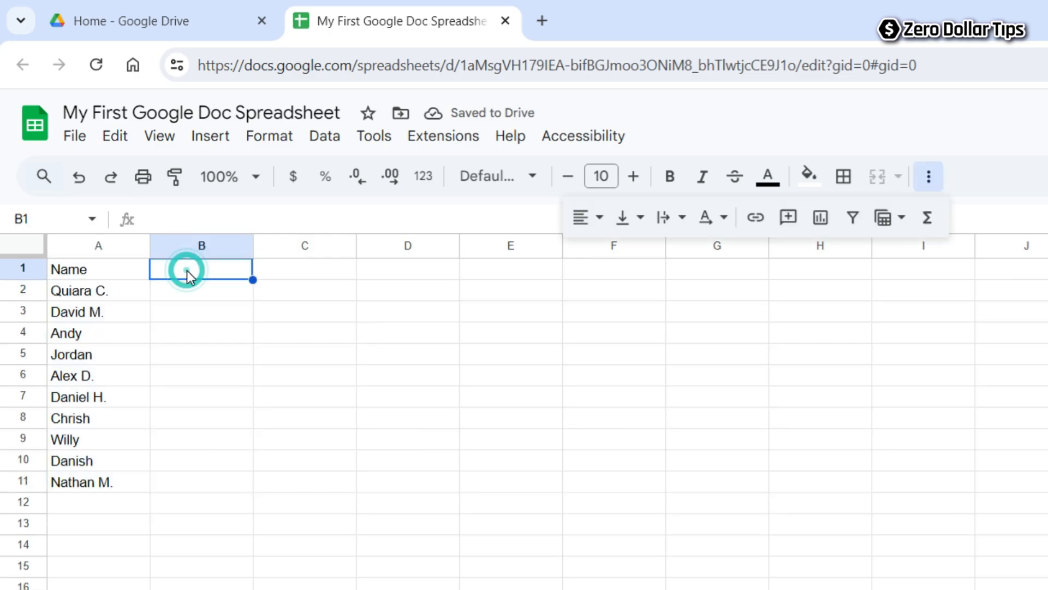
pyautogui.hotkey('ctrl', 'v')
pyautogui.click(289, 267)
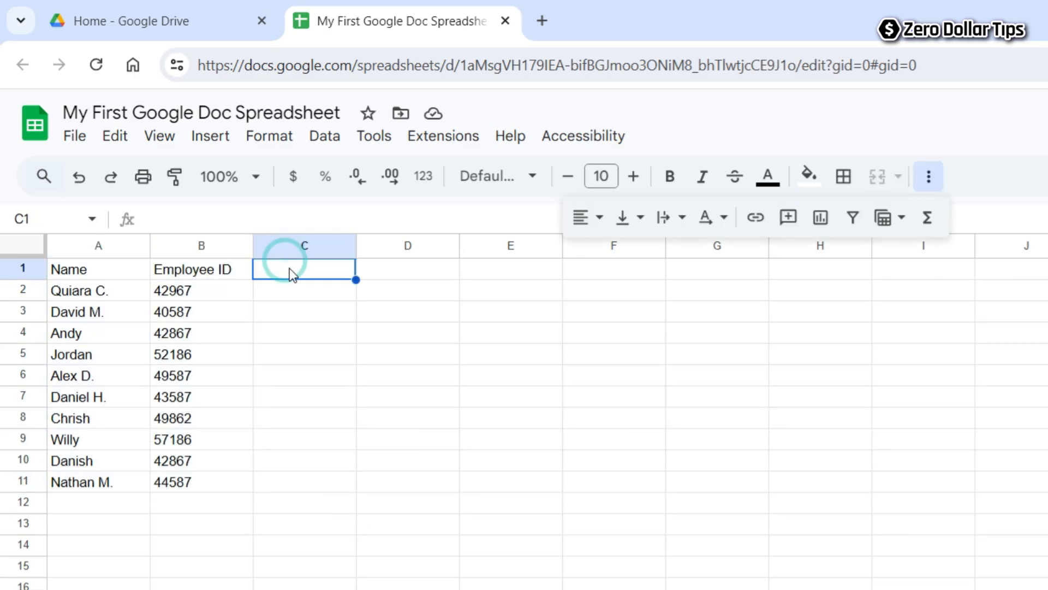
pyautogui.write('Month Oct - Feb Jan - Oct Feb - Dec Oct - Nov Mar - July July - Dec Feb - Sept Aug - Dec July - Dec Oct - Feb')
pyautogui.click(405, 268)
pyautogui.write('Revenue $632 $1,940 $602 $203 $876 $567 $1,203 $432 $673 $891')
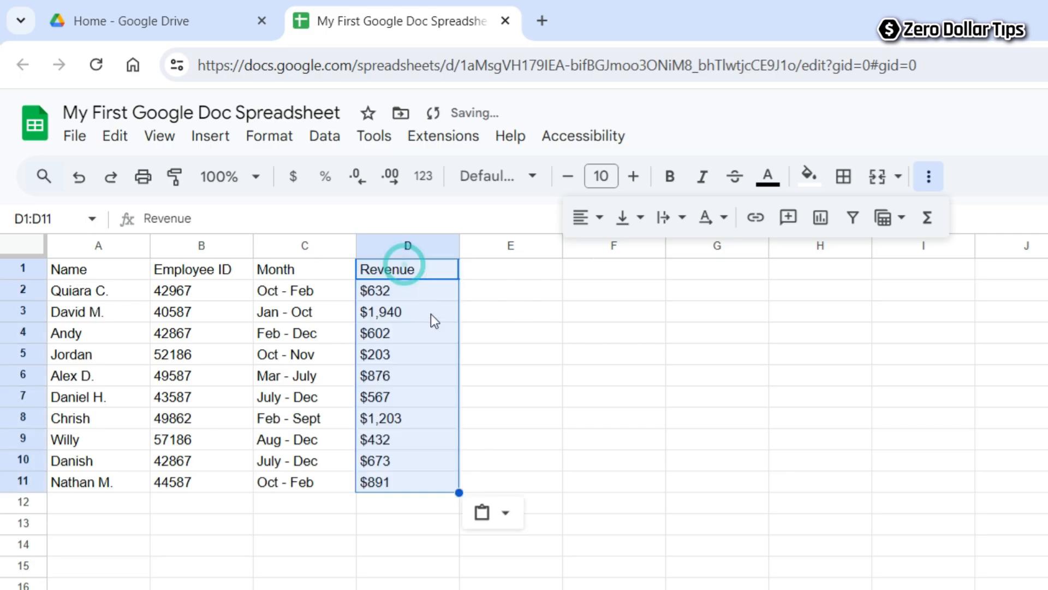
pyautogui.click(415, 525)
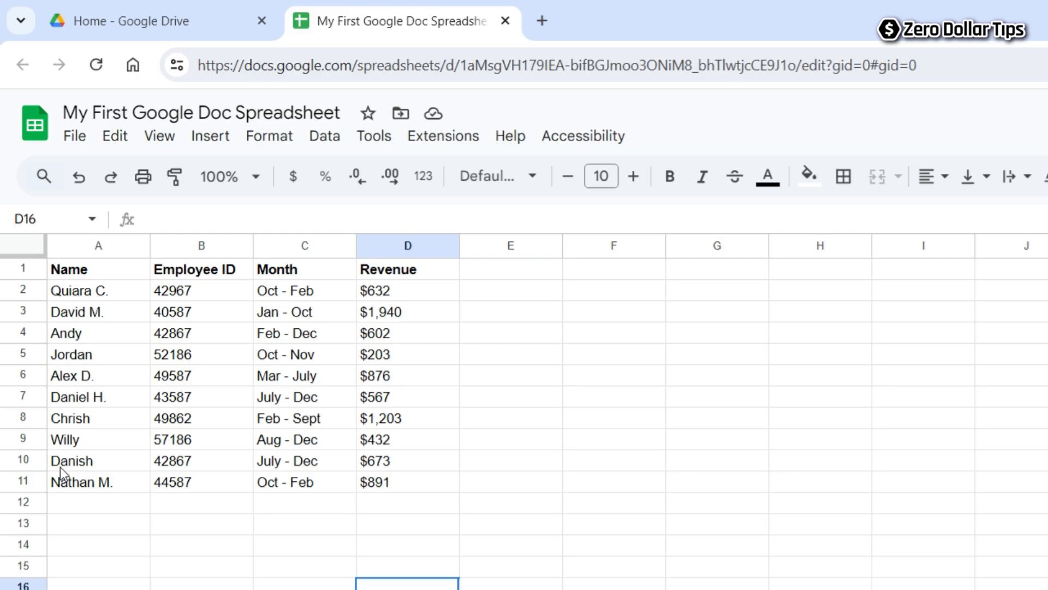
# Format the names in A2:A11 as 12 pt bold italic blue text.
pyautogui.moveTo(93, 290); pyautogui.dragTo(122, 484)
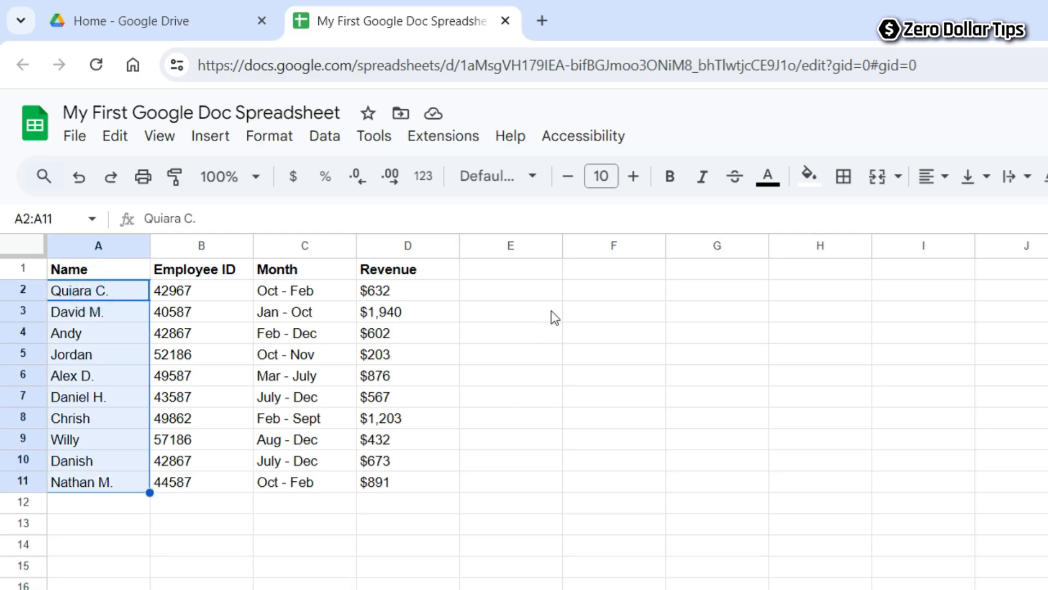
pyautogui.click(606, 177)
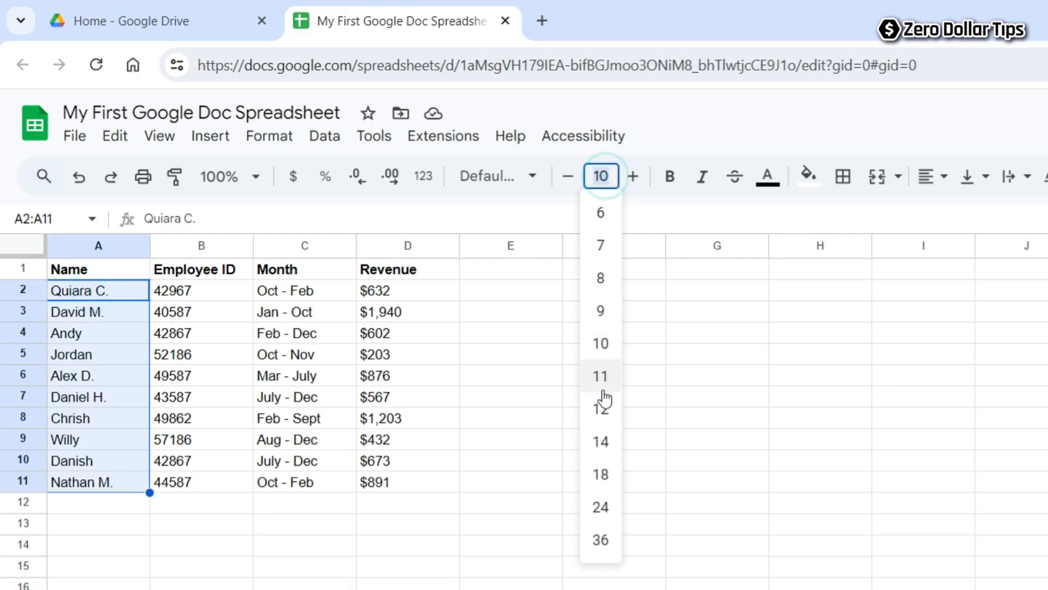
pyautogui.click(604, 407)
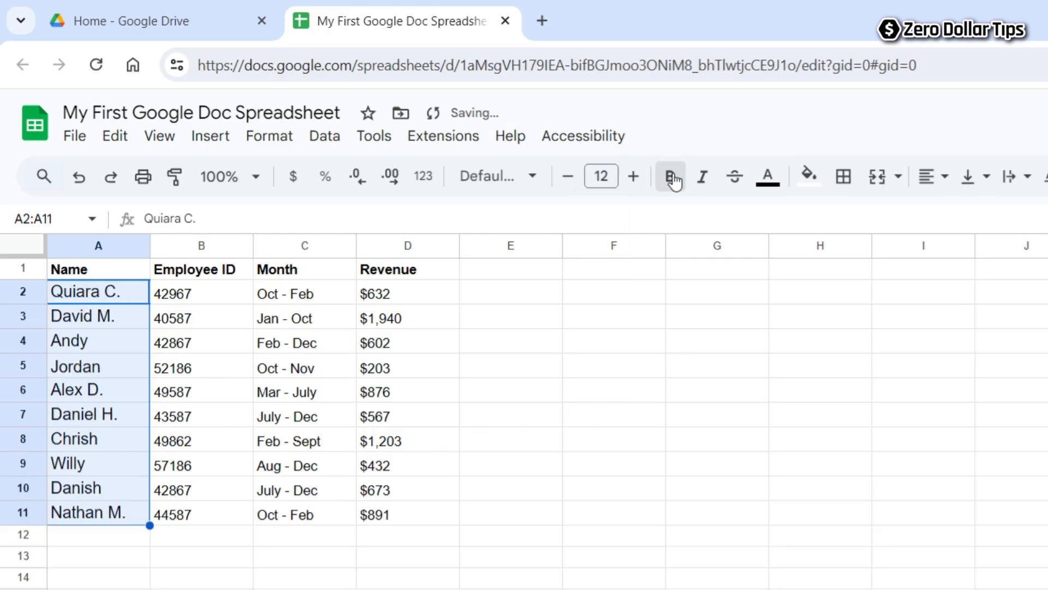
pyautogui.click(672, 177)
pyautogui.click(701, 178)
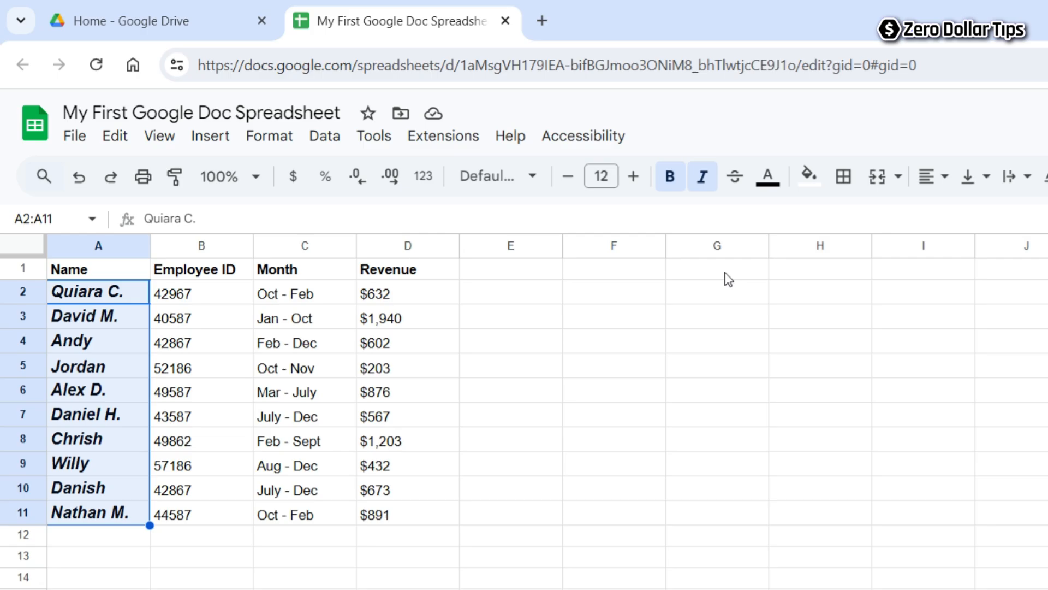
pyautogui.click(768, 185)
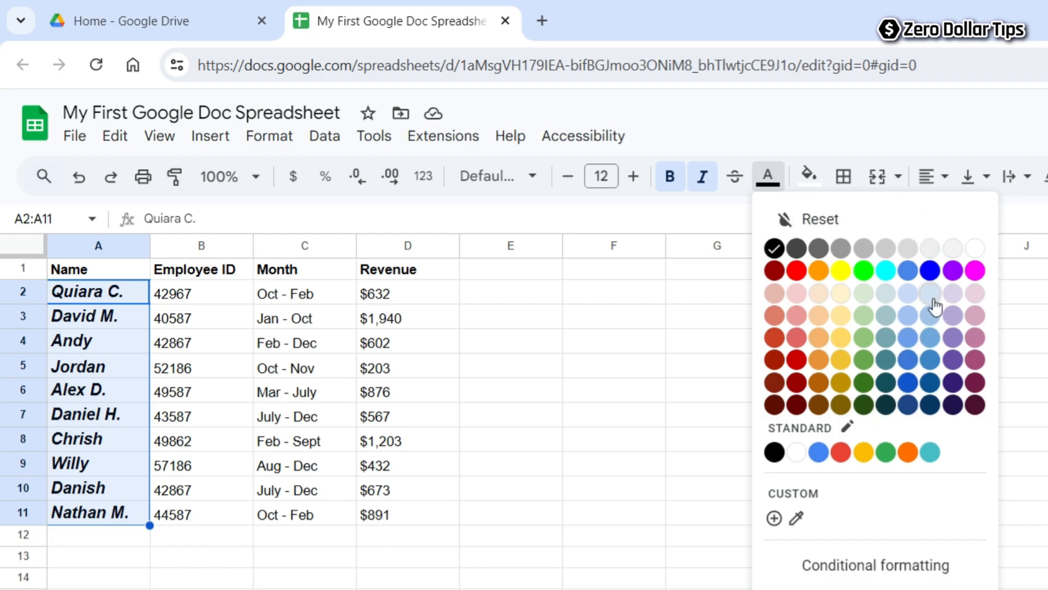
pyautogui.click(930, 270)
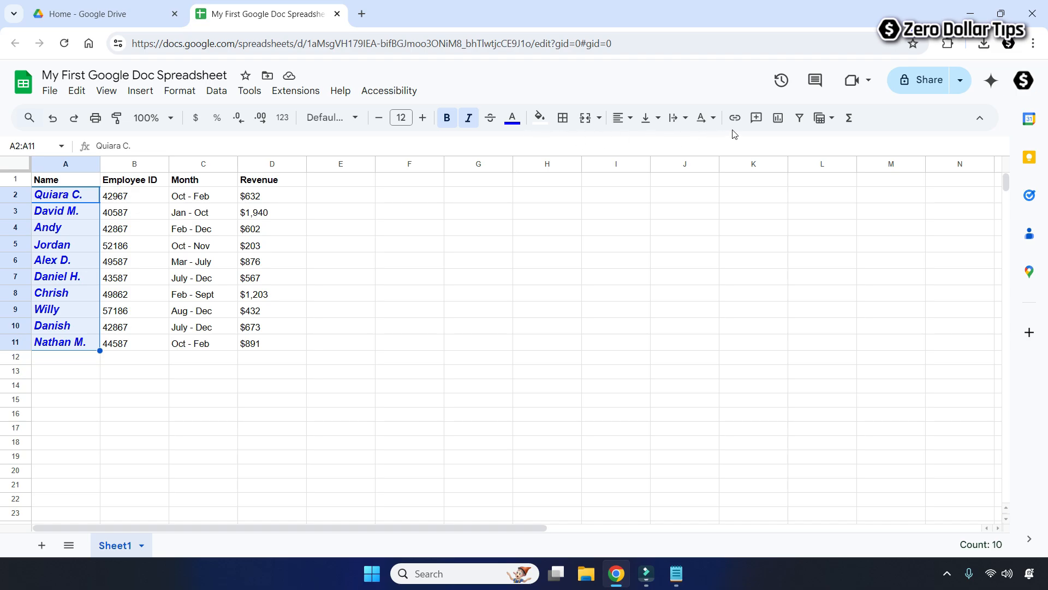
# Add a SUM of D2:D11 in cell D12, giving a $8,019 revenue total.
pyautogui.click(408, 247)
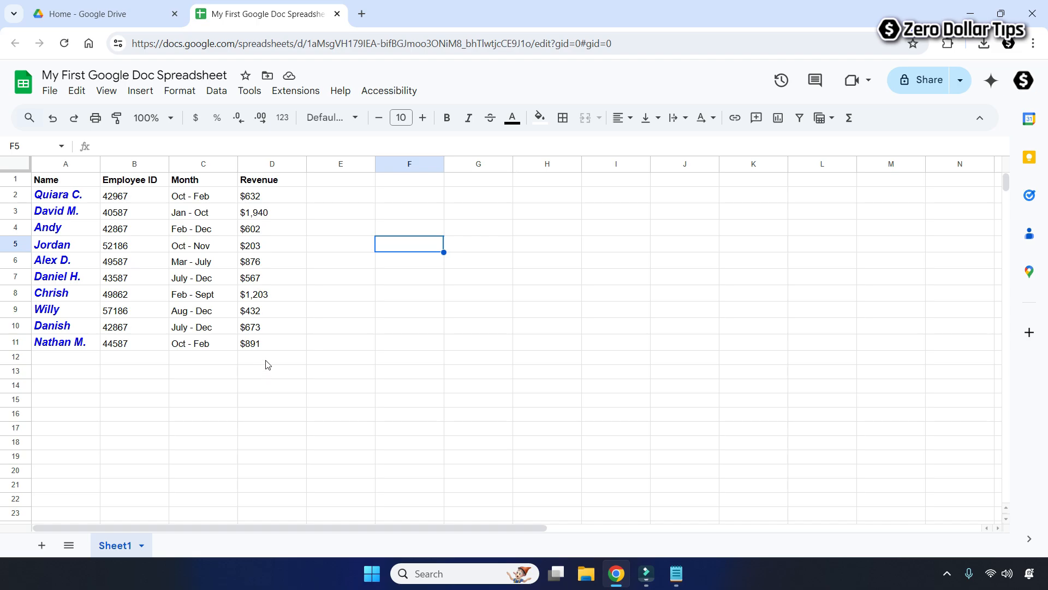
pyautogui.moveTo(271, 198); pyautogui.dragTo(275, 341)
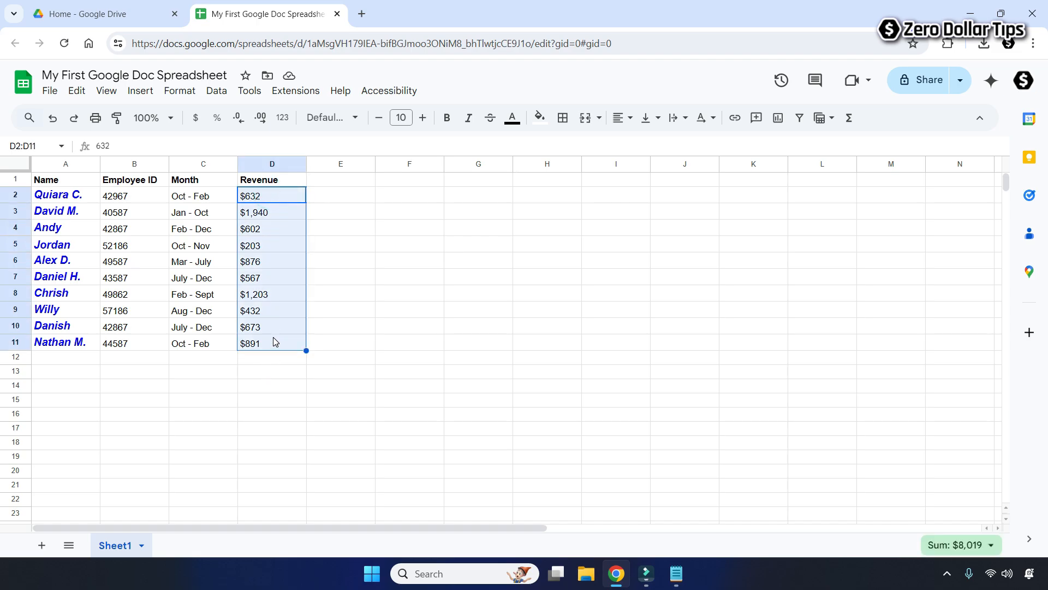
pyautogui.click(849, 122)
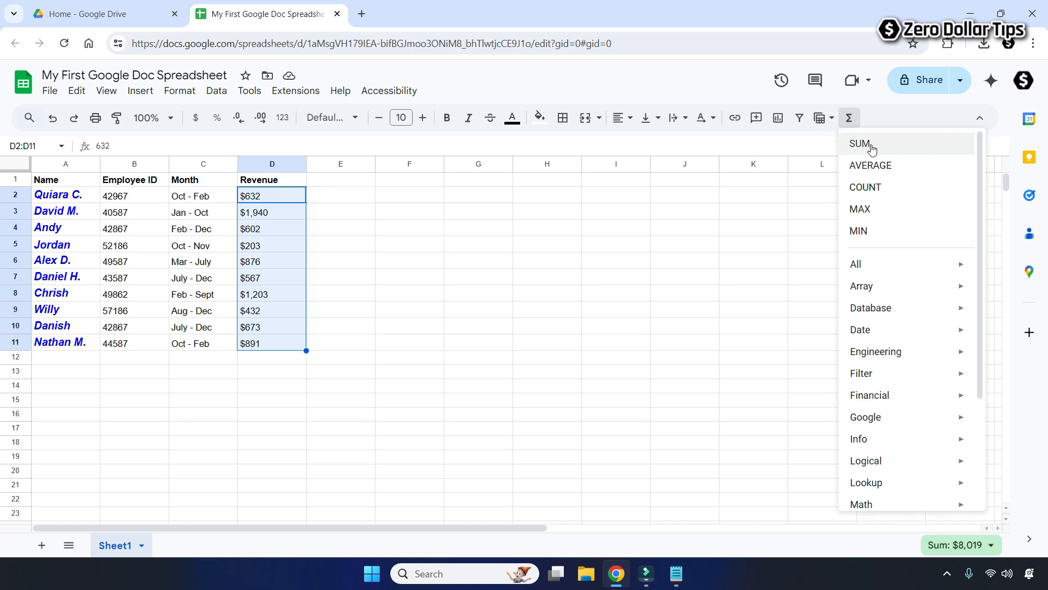
pyautogui.click(864, 149)
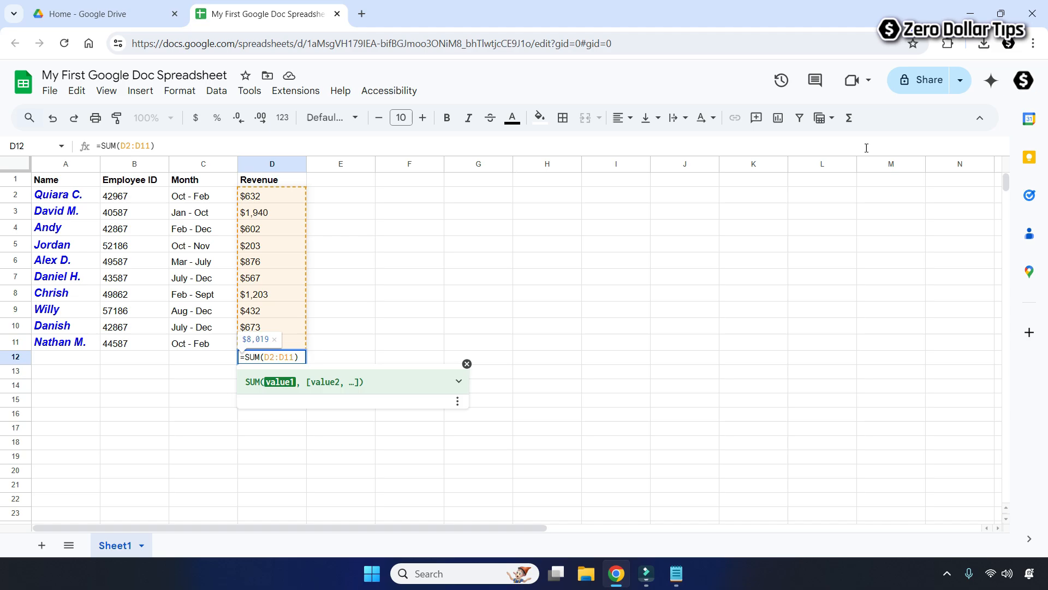
pyautogui.click(276, 411)
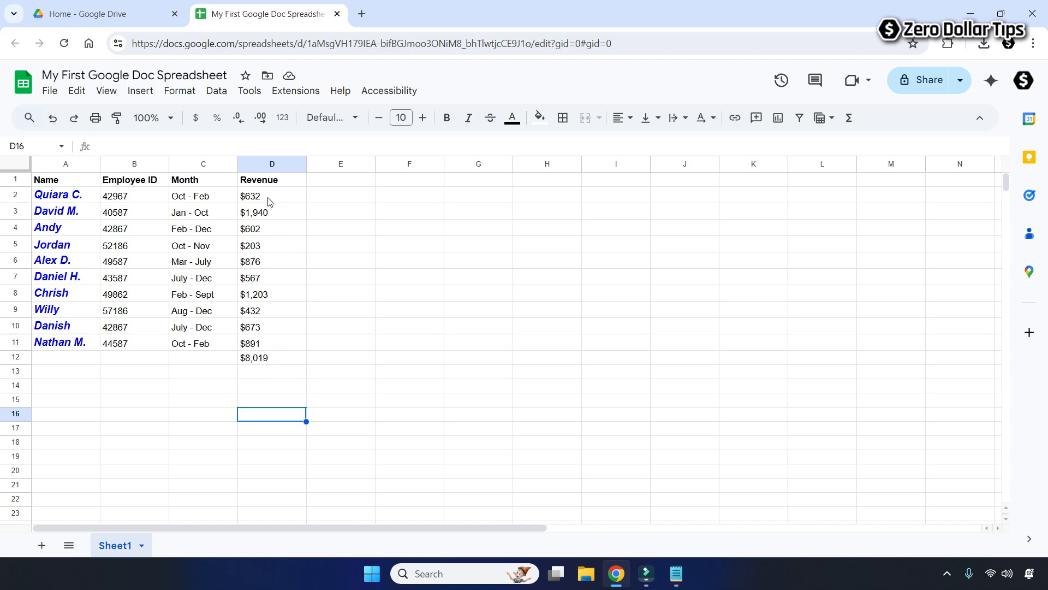
pyautogui.moveTo(270, 202); pyautogui.dragTo(283, 342)
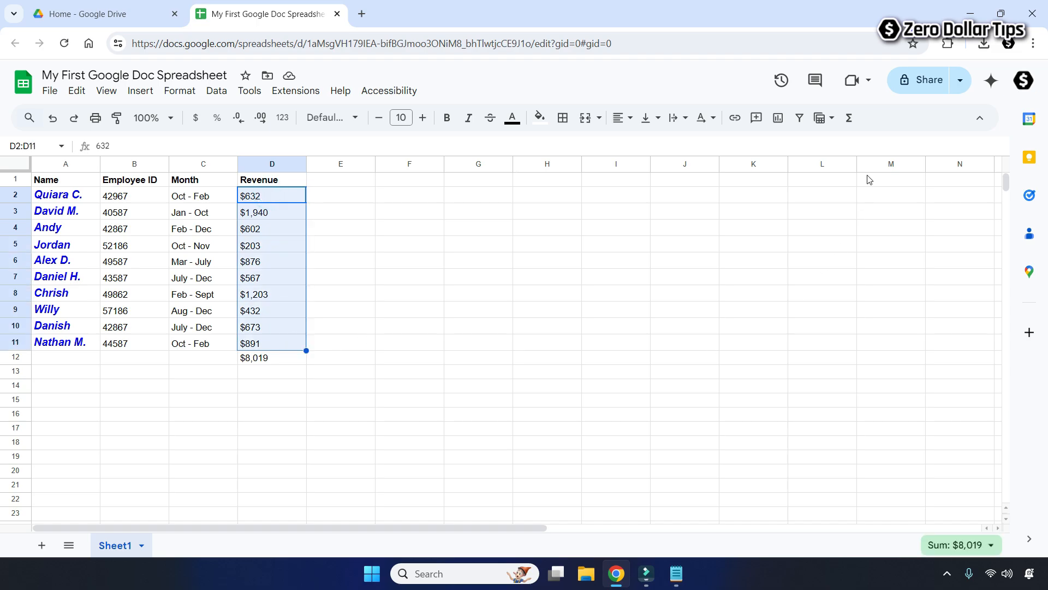
pyautogui.click(849, 118)
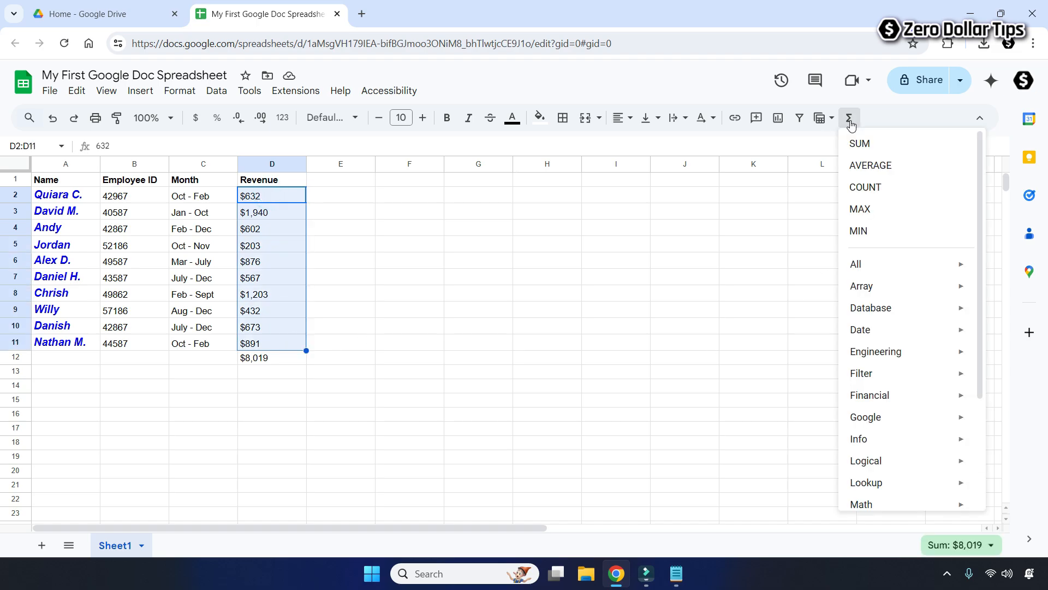
pyautogui.click(874, 169)
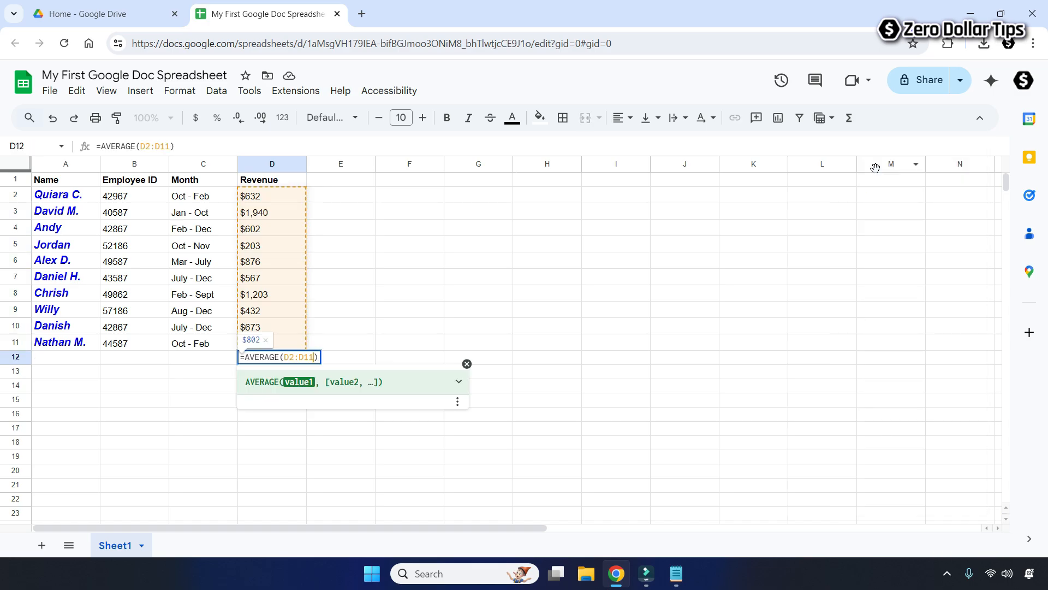
pyautogui.click(272, 428)
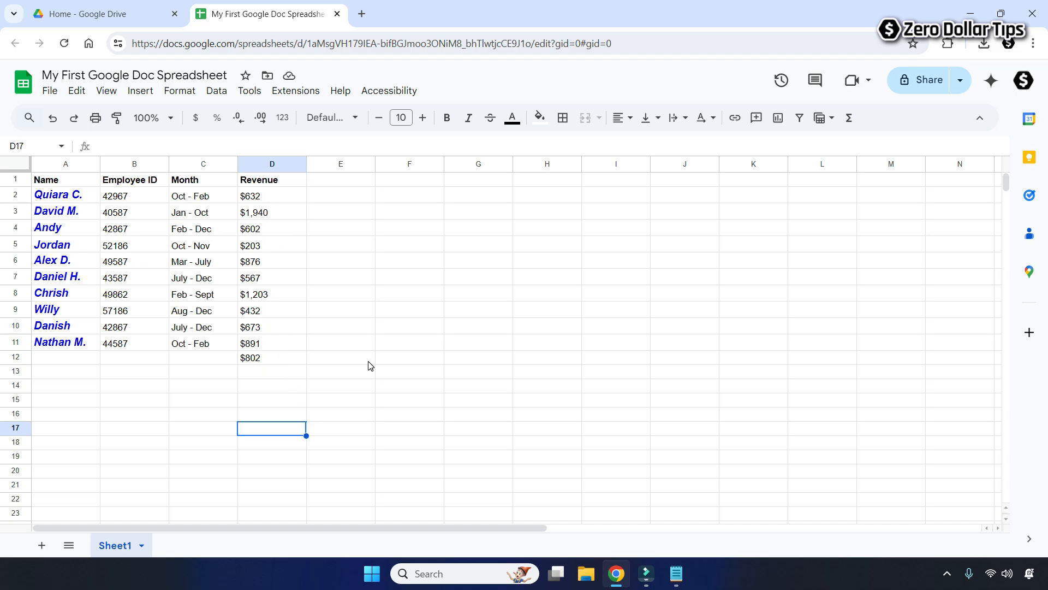
pyautogui.click(849, 118)
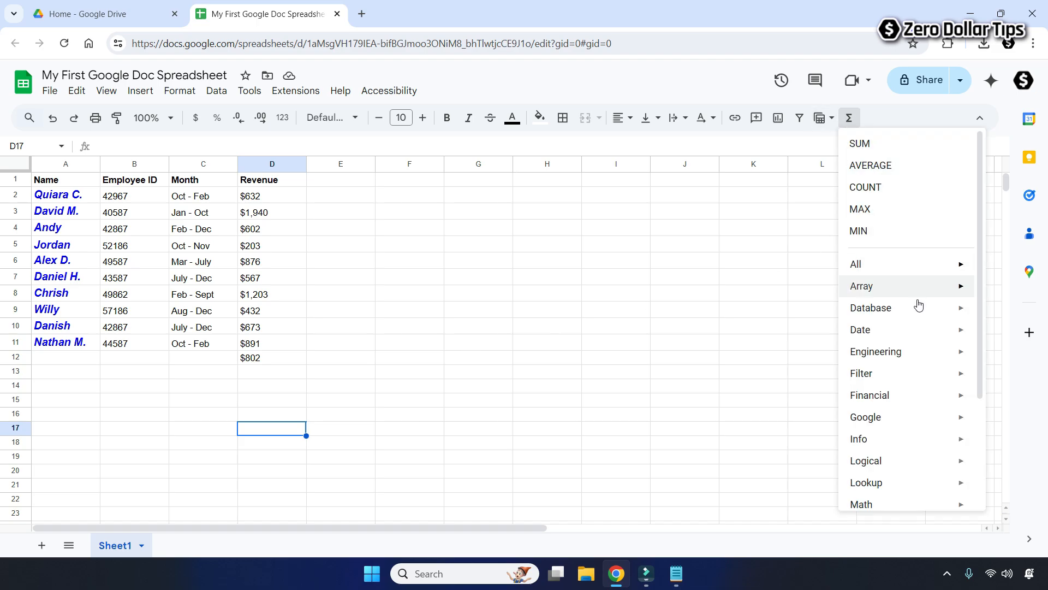
pyautogui.moveTo(980, 175)
pyautogui.mouseDown()
pyautogui.moveTo(992, 304)
pyautogui.moveTo(991, 166)
pyautogui.mouseUp()
pyautogui.click(412, 326)
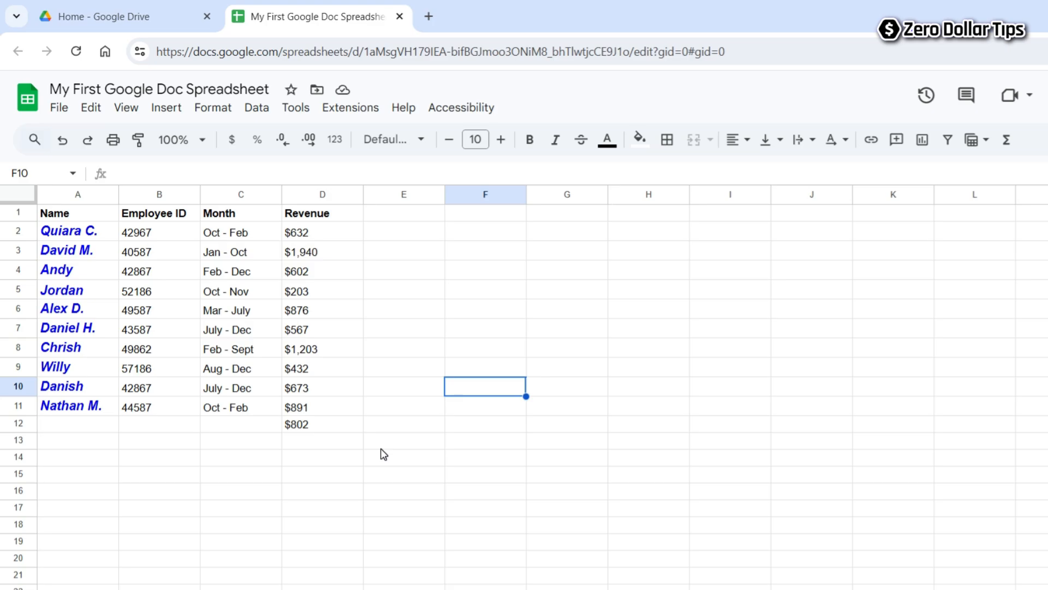
# Enter the label AVERAGE in cell C12.
pyautogui.click(231, 424)
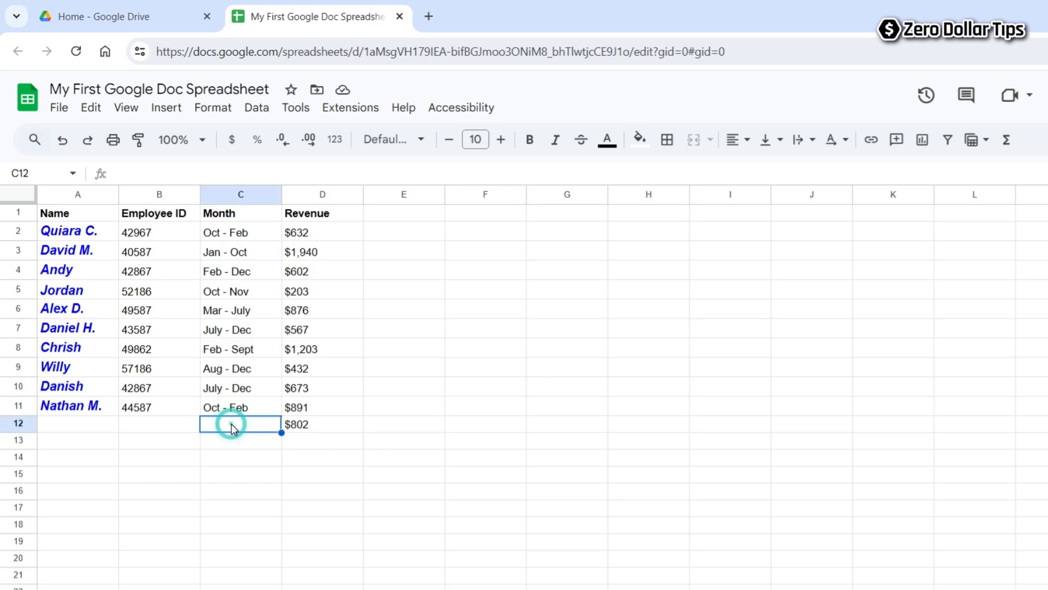
pyautogui.write('AVERA')
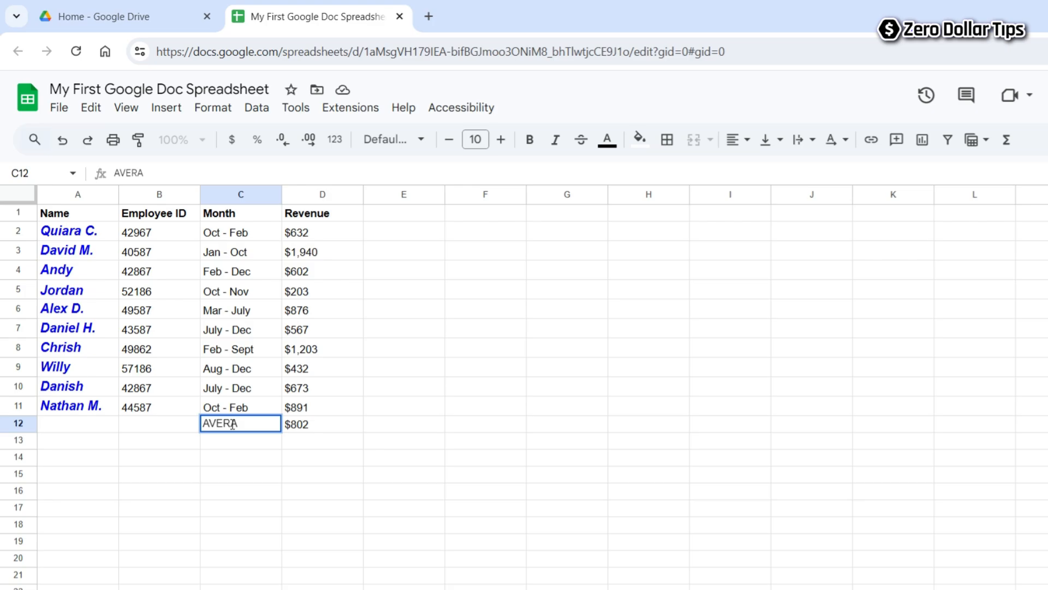
pyautogui.write('GE')
pyautogui.click(286, 472)
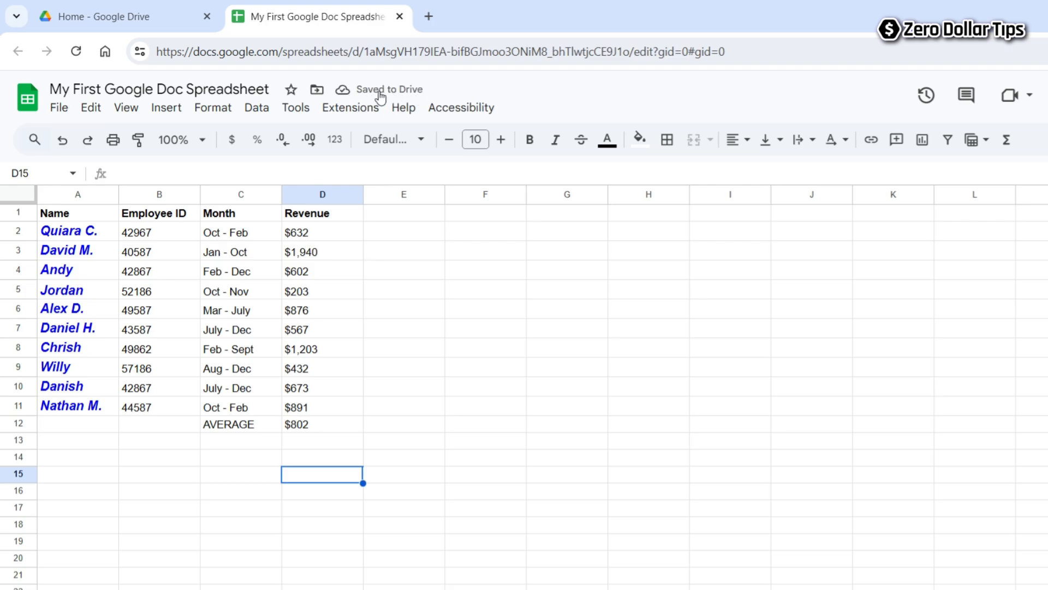
# Confirm changes are saved, then move the spreadsheet from My Drive into My New Files.
pyautogui.click(343, 90)
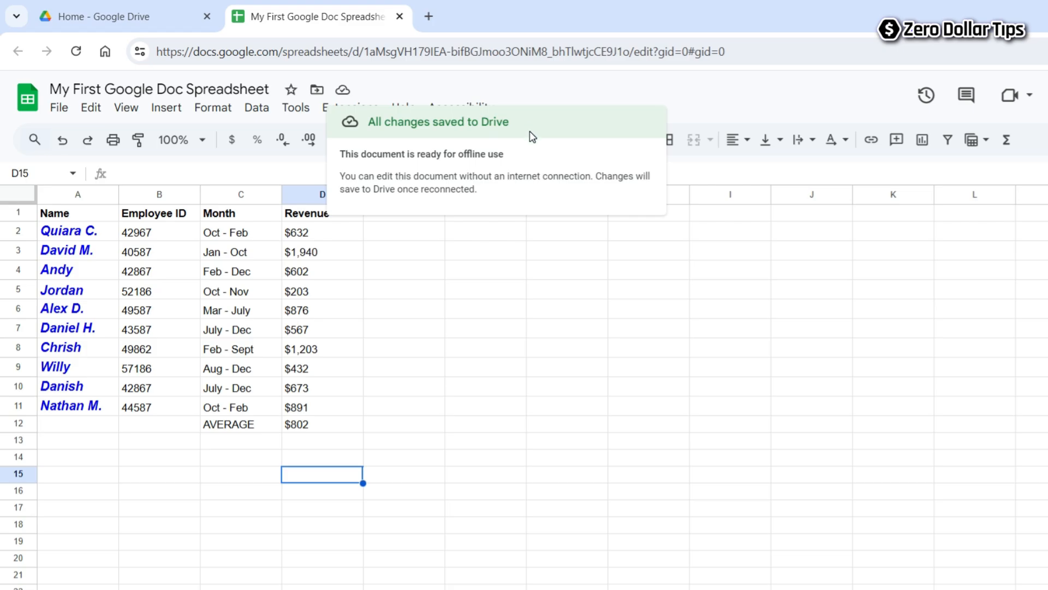
pyautogui.click(59, 108)
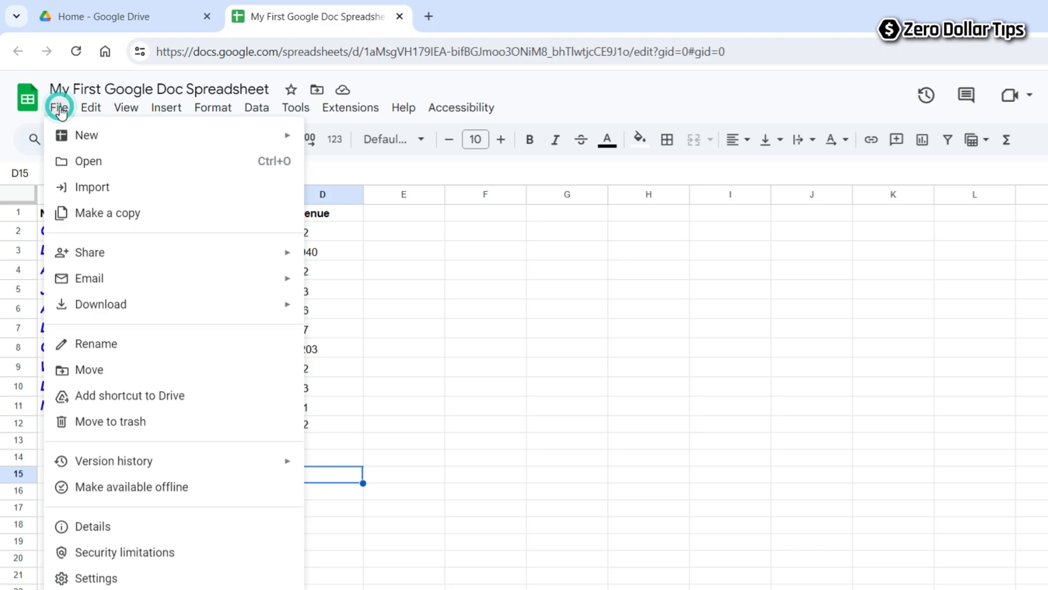
pyautogui.click(96, 371)
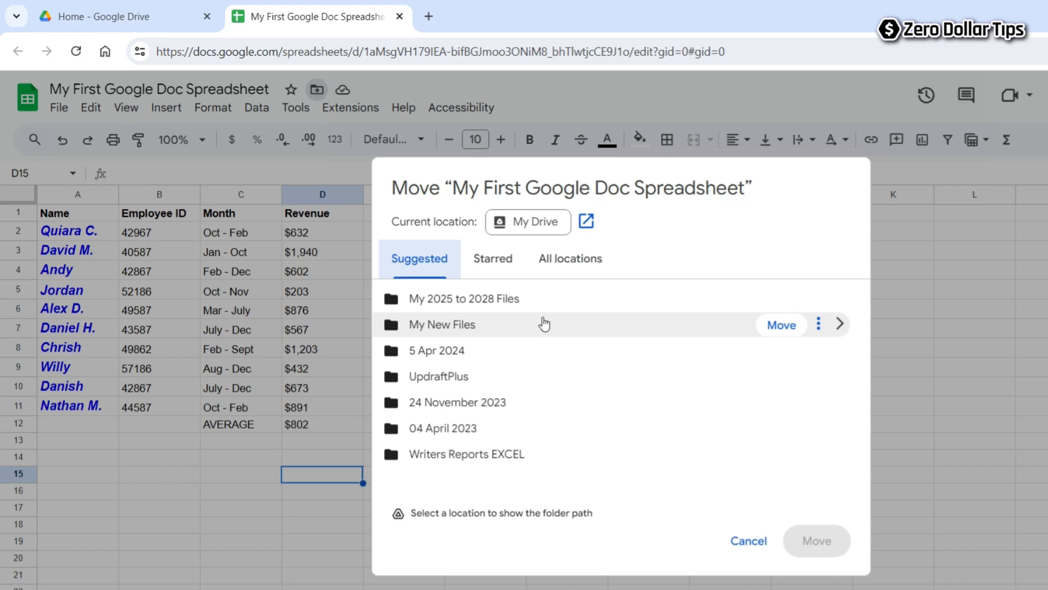
pyautogui.click(789, 328)
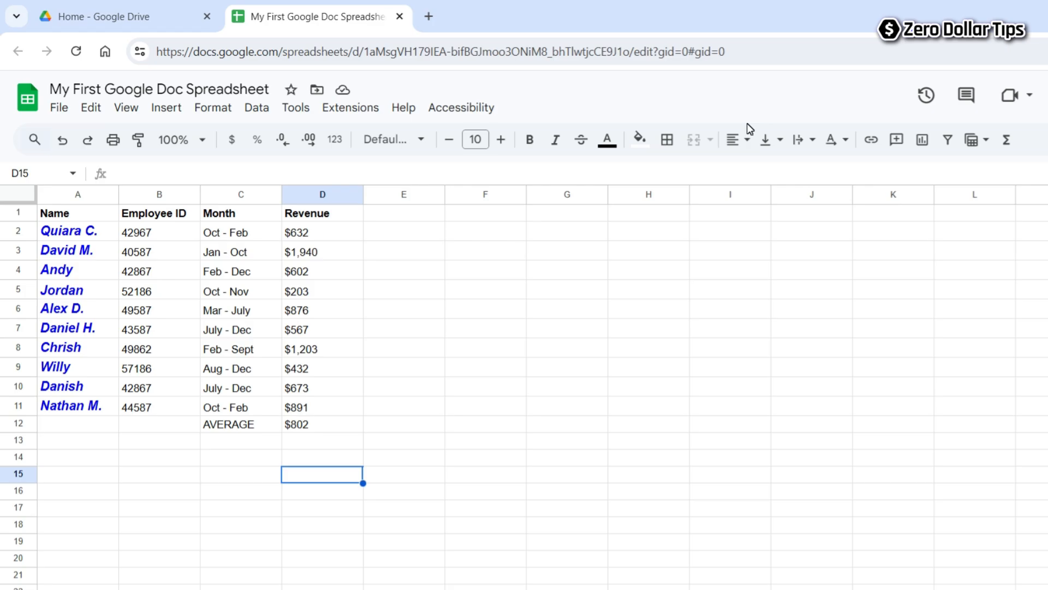
pyautogui.click(60, 107)
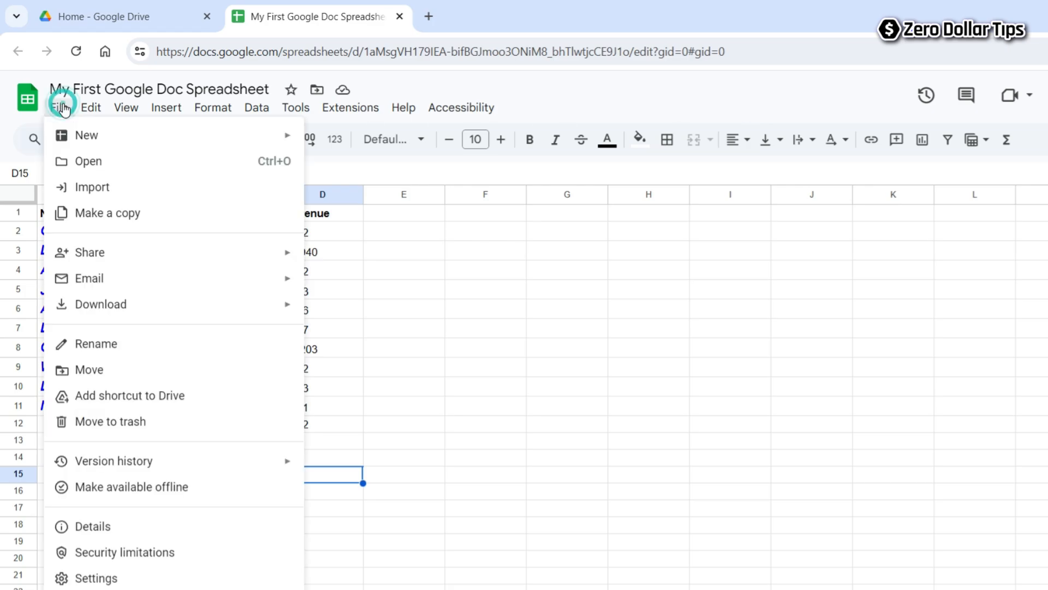
pyautogui.click(94, 370)
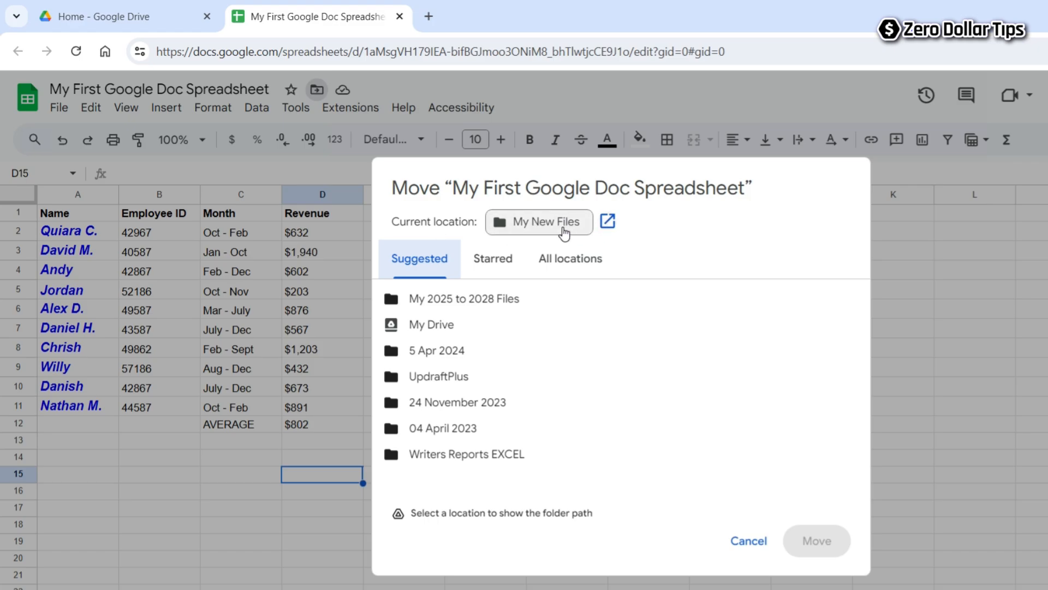
pyautogui.click(960, 286)
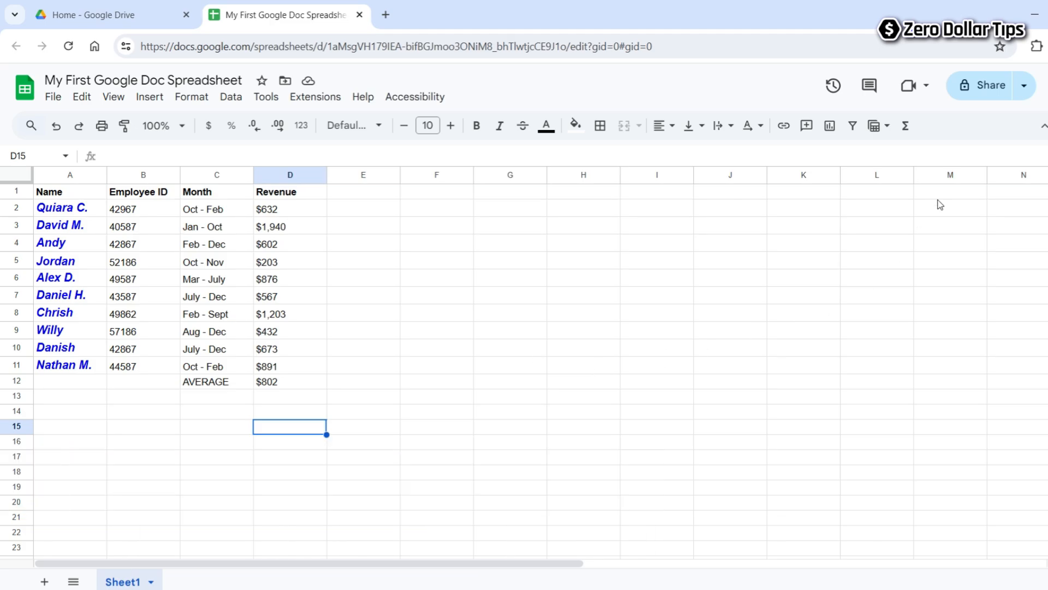
# Add the collaborator in the Share dialog with the note 'Please check it ASAP!!'.
pyautogui.click(985, 93)
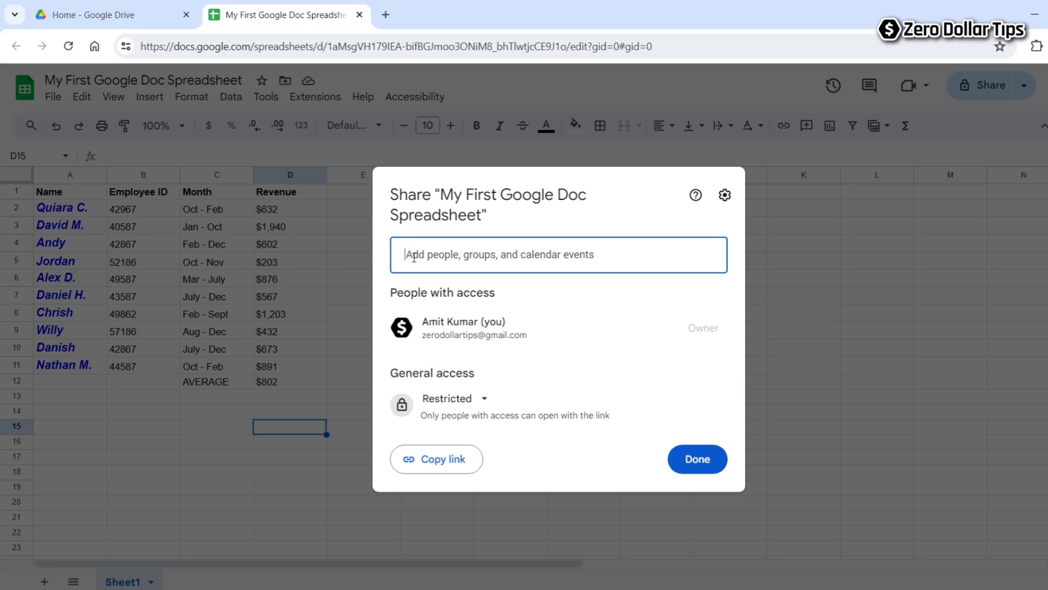
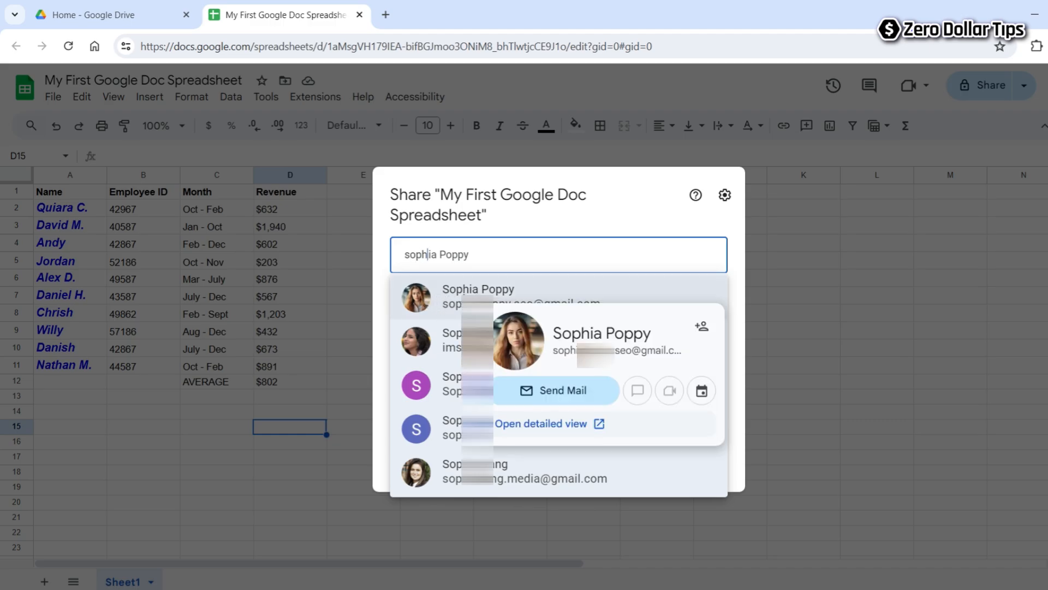
pyautogui.click(452, 297)
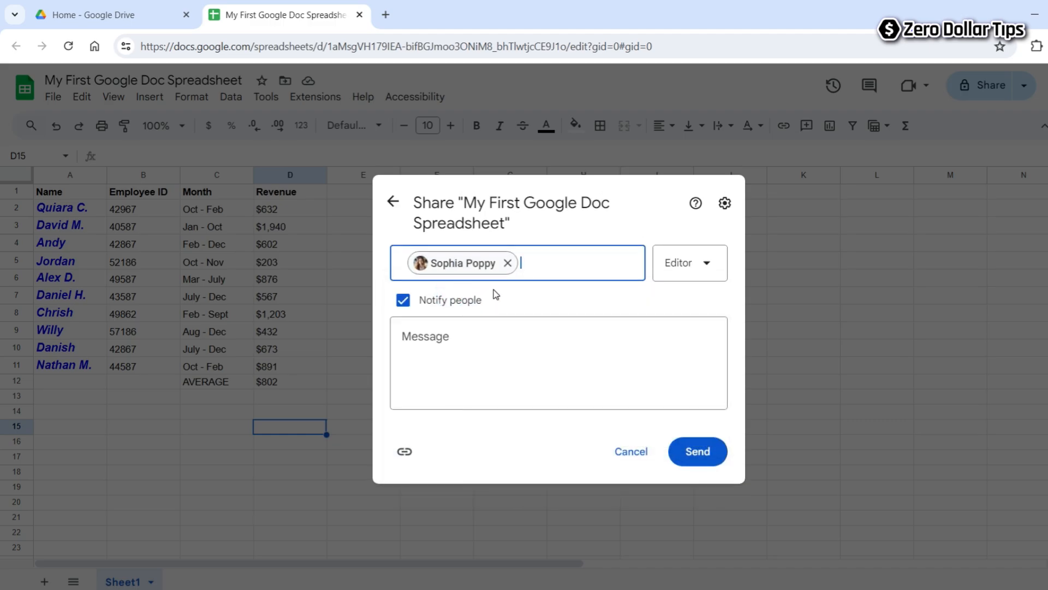
pyautogui.click(458, 332)
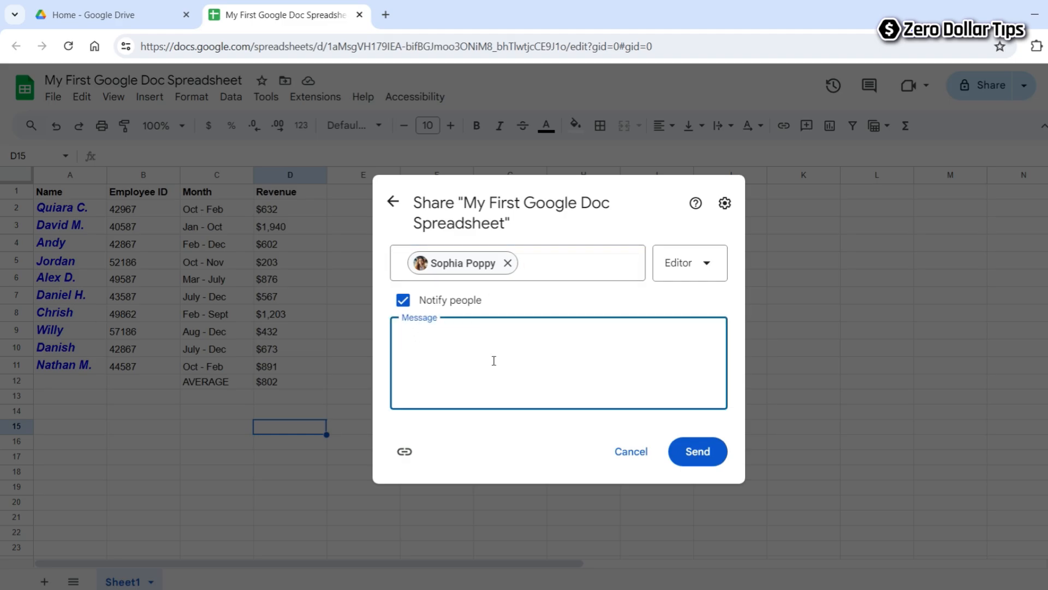
pyautogui.write('Please check it ASAP!!')
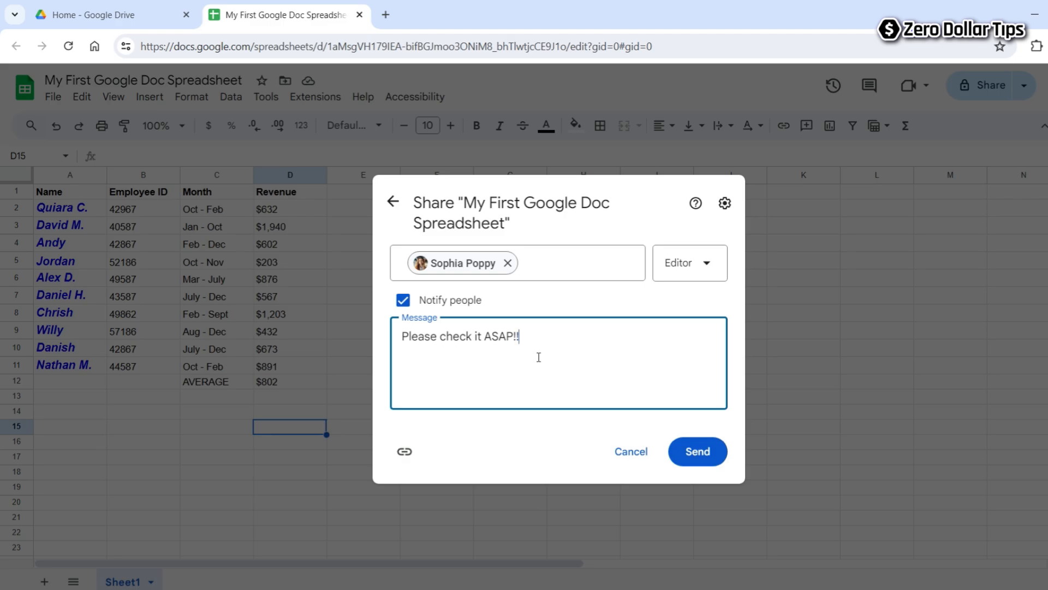
# Try Commenter and Editor roles, settle on Viewer, and send the invitation.
pyautogui.click(706, 266)
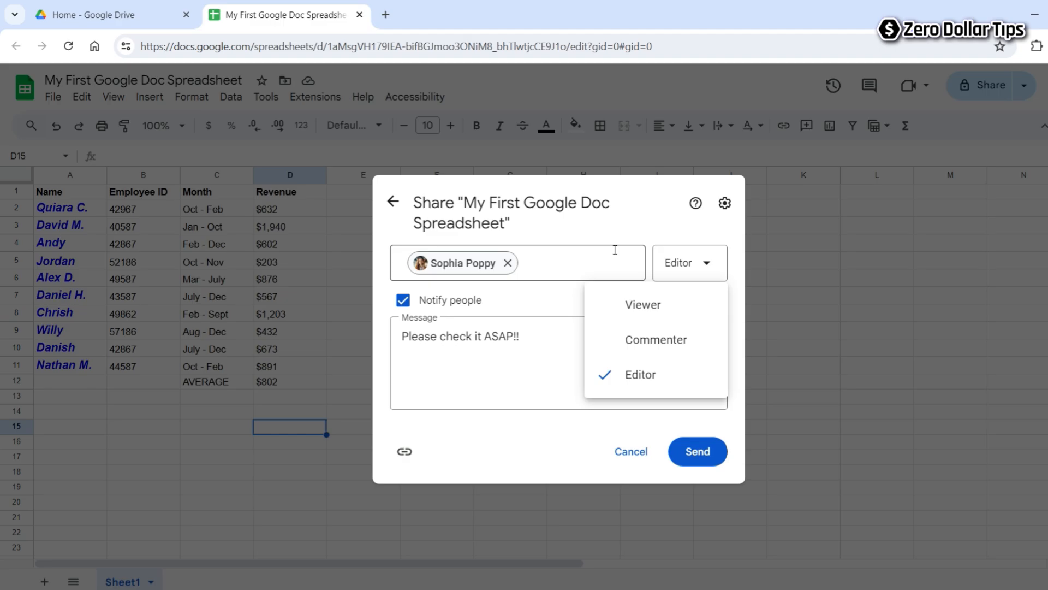
pyautogui.click(629, 307)
pyautogui.click(694, 268)
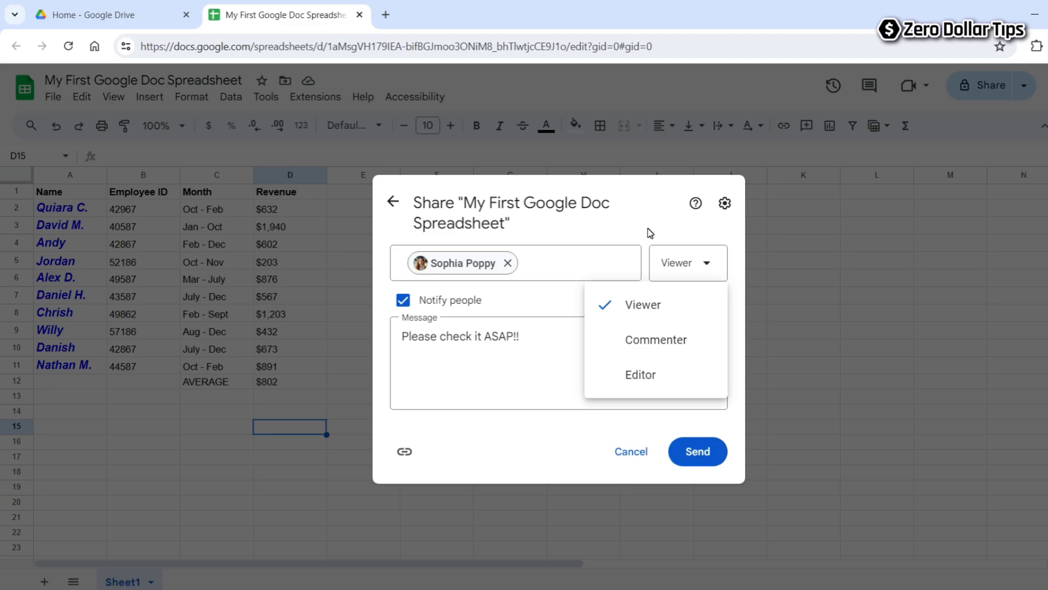
pyautogui.click(630, 342)
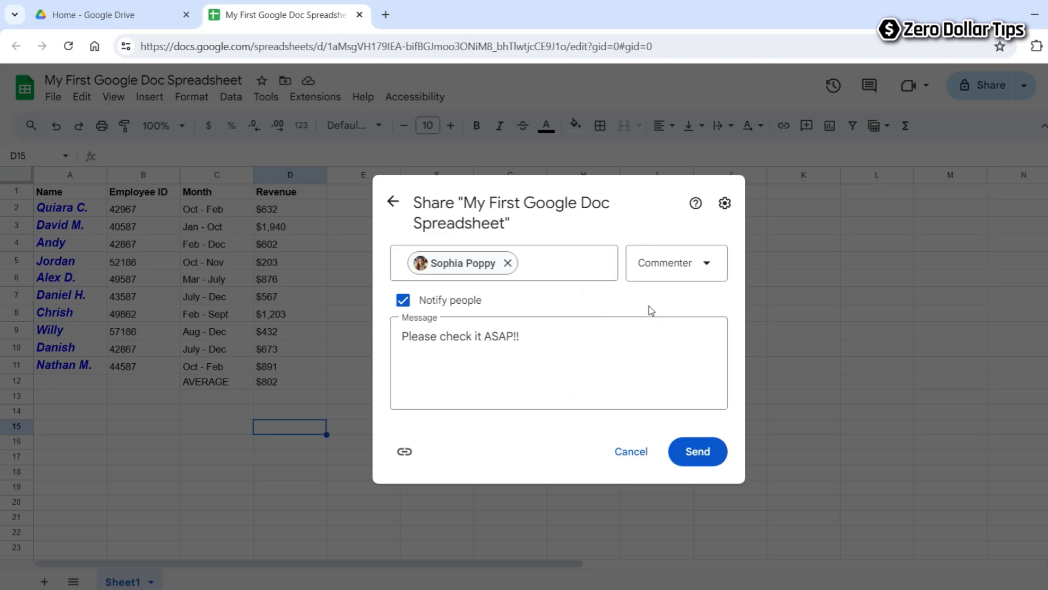
pyautogui.click(695, 273)
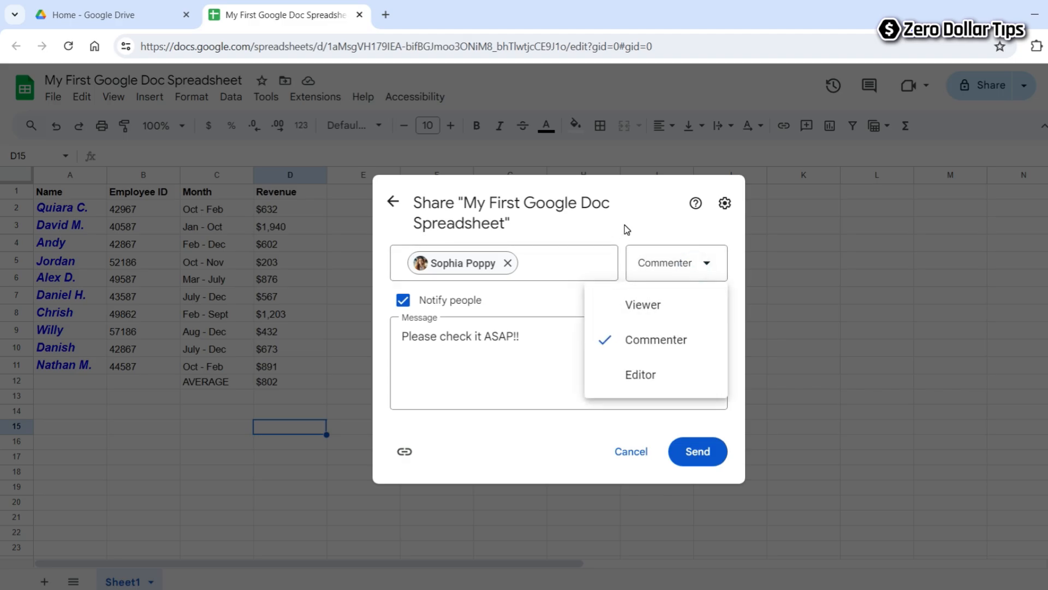
pyautogui.click(642, 375)
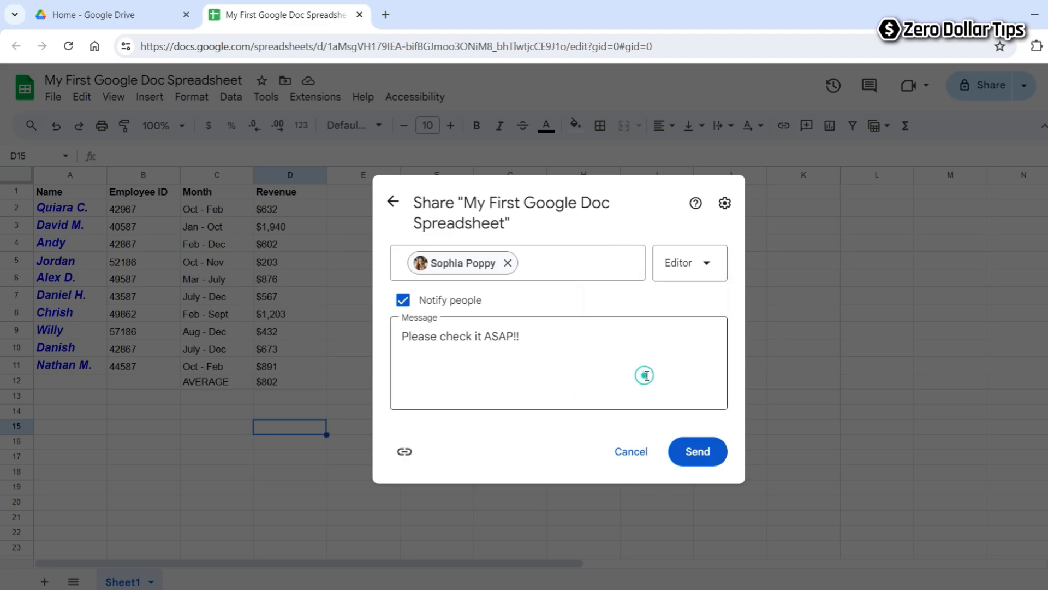
pyautogui.click(692, 269)
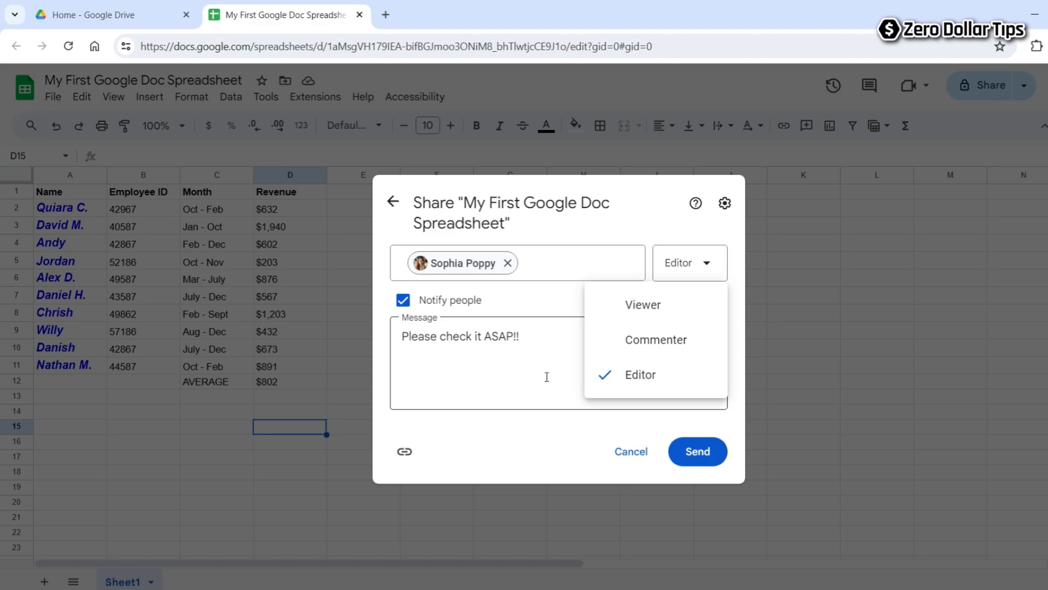
pyautogui.click(645, 309)
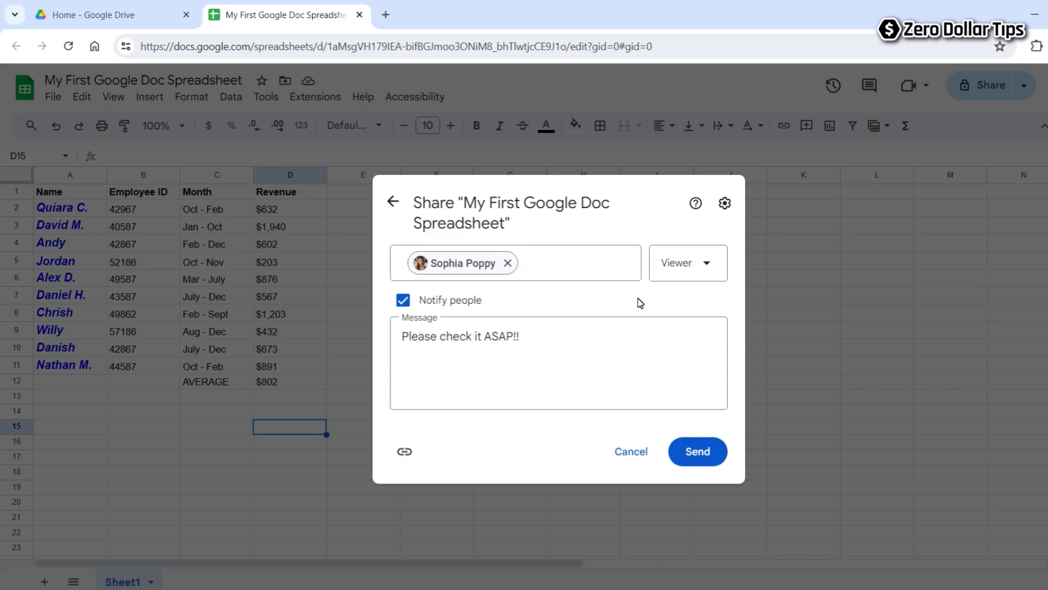
pyautogui.click(685, 263)
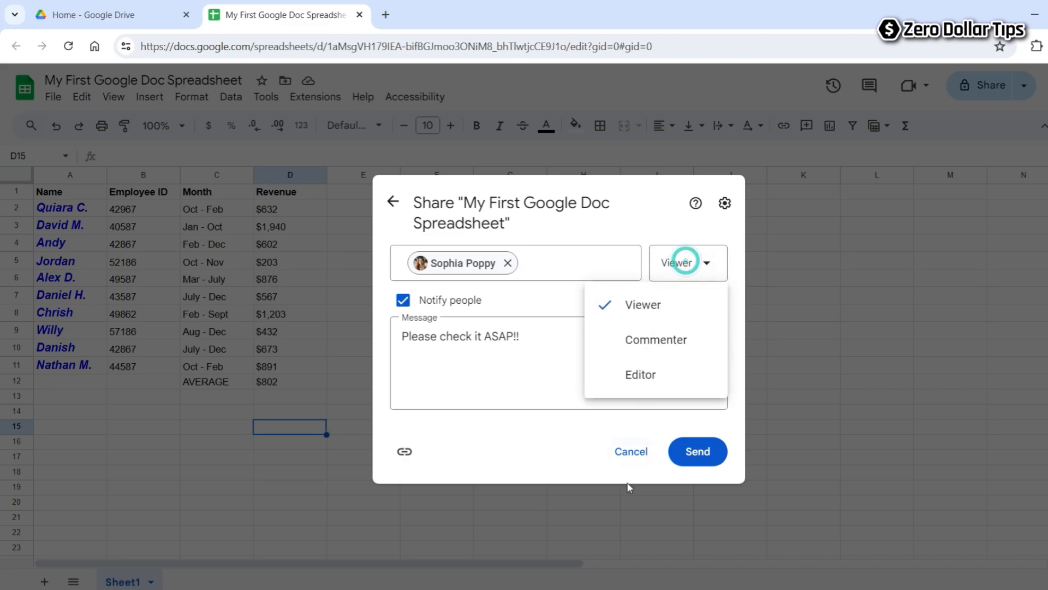
pyautogui.click(574, 302)
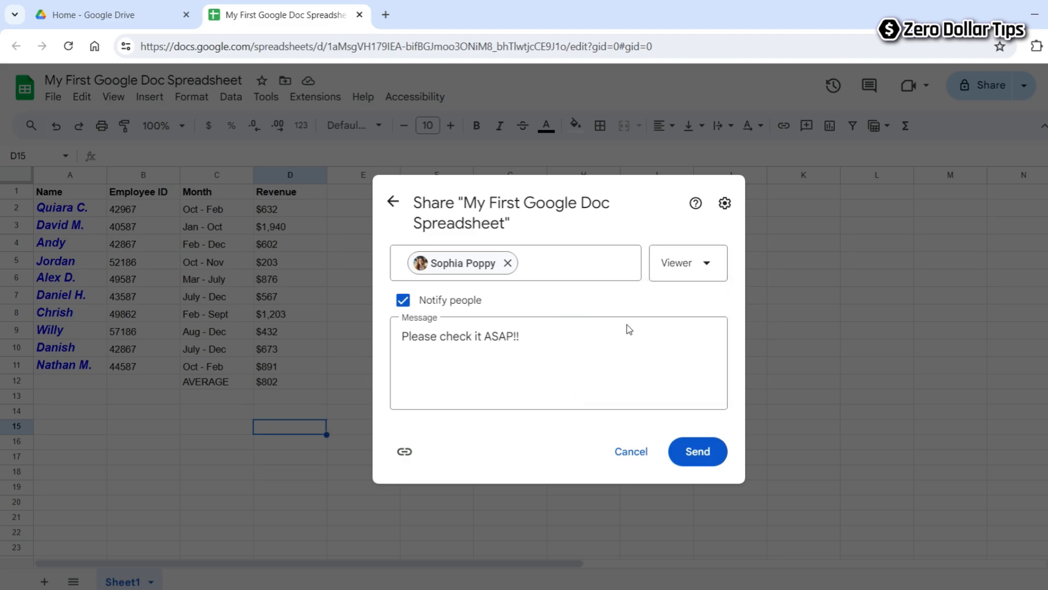
pyautogui.click(702, 459)
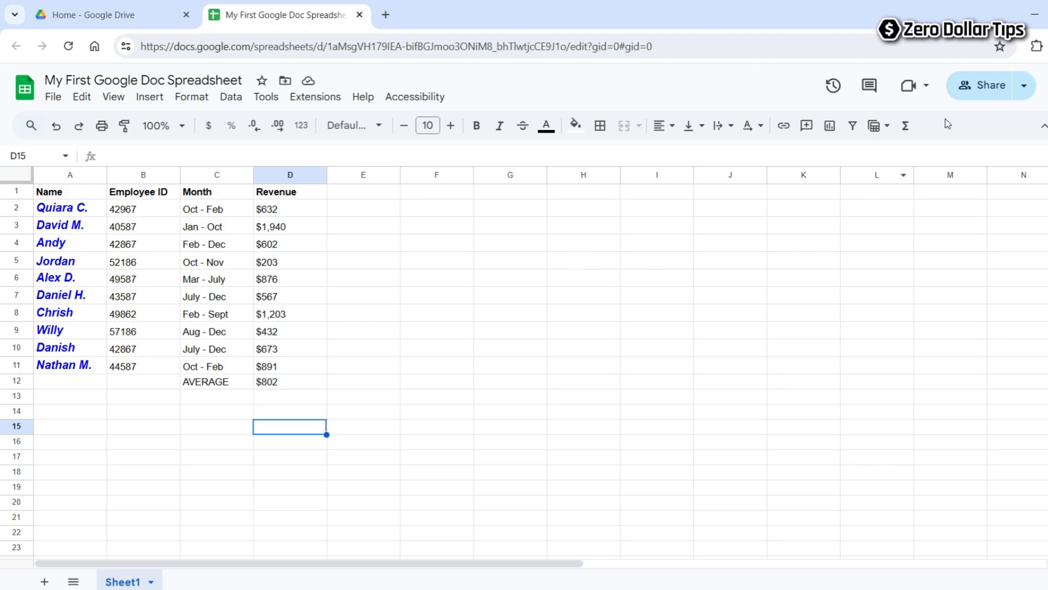
pyautogui.click(980, 90)
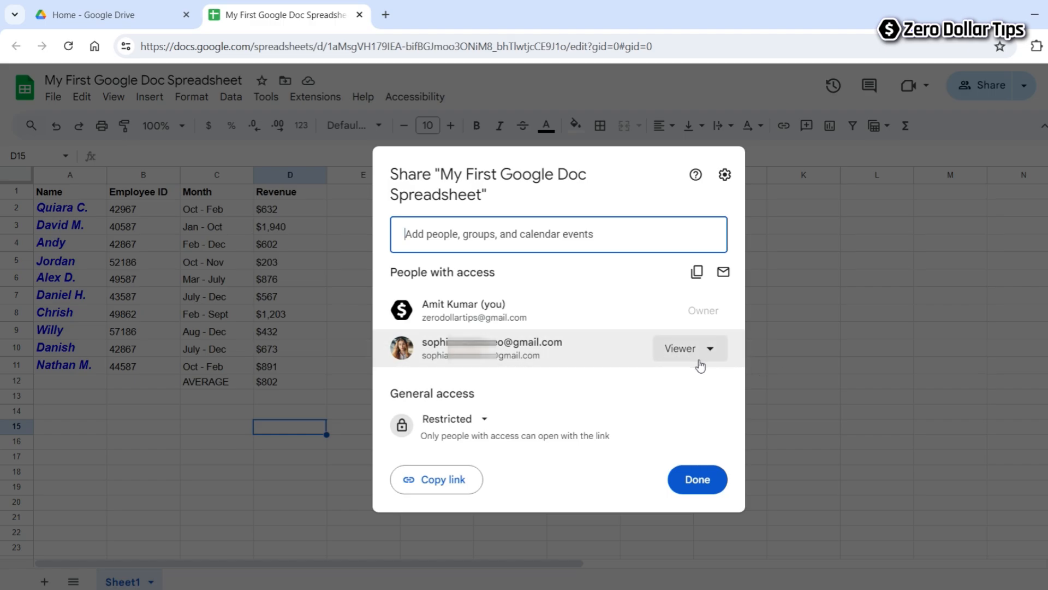
pyautogui.click(698, 480)
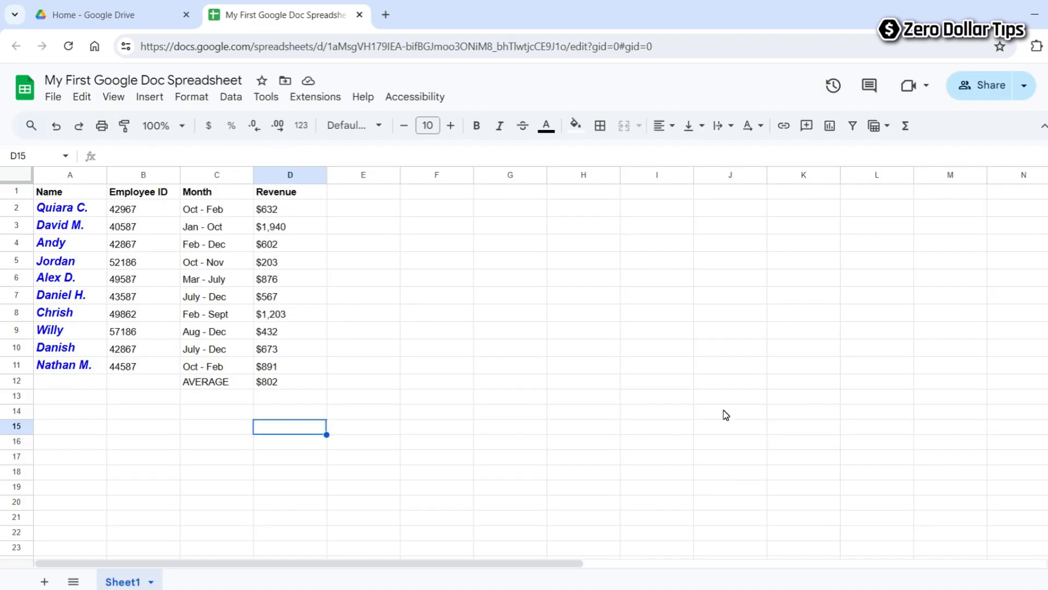